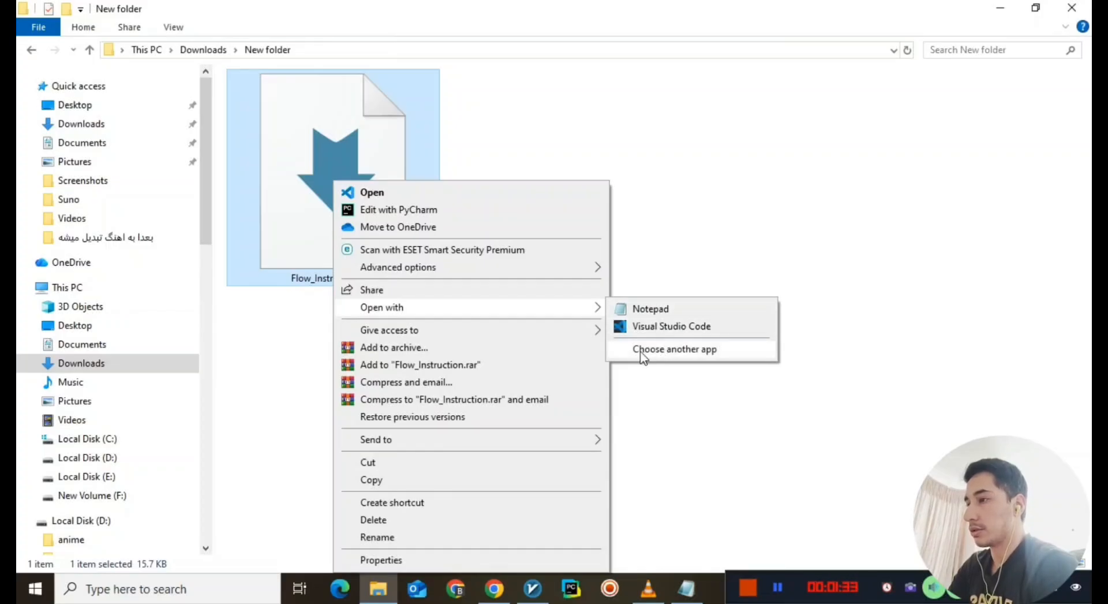
Step: Open Flow_Instruction.md with Notepad, view its contents full screen, and minimise it
{"action": "left_click", "coordinate": [701, 353]}
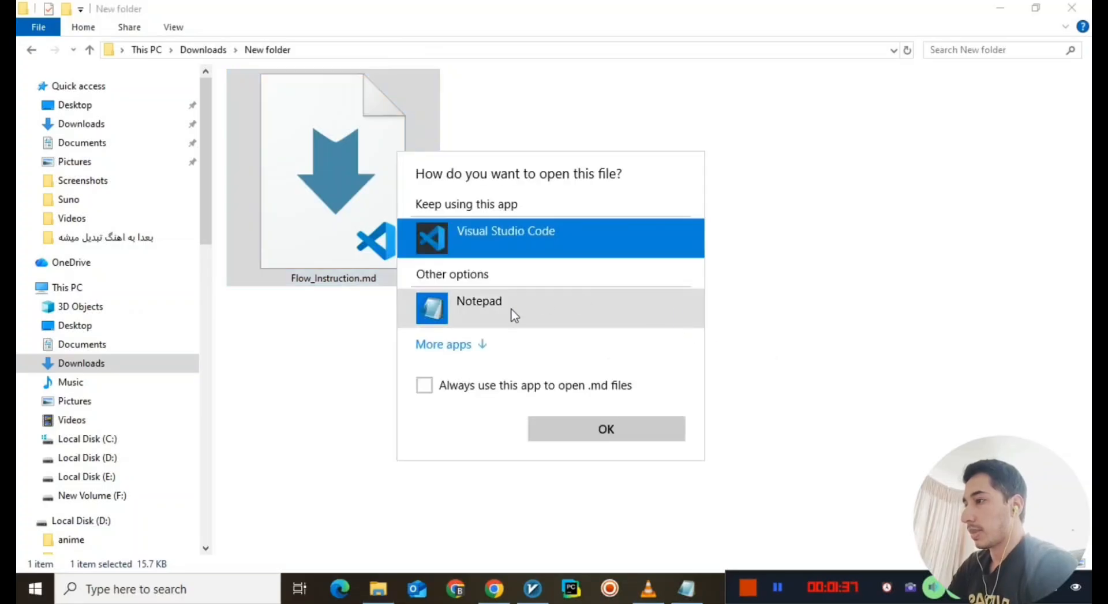
{"action": "left_click", "coordinate": [455, 350]}
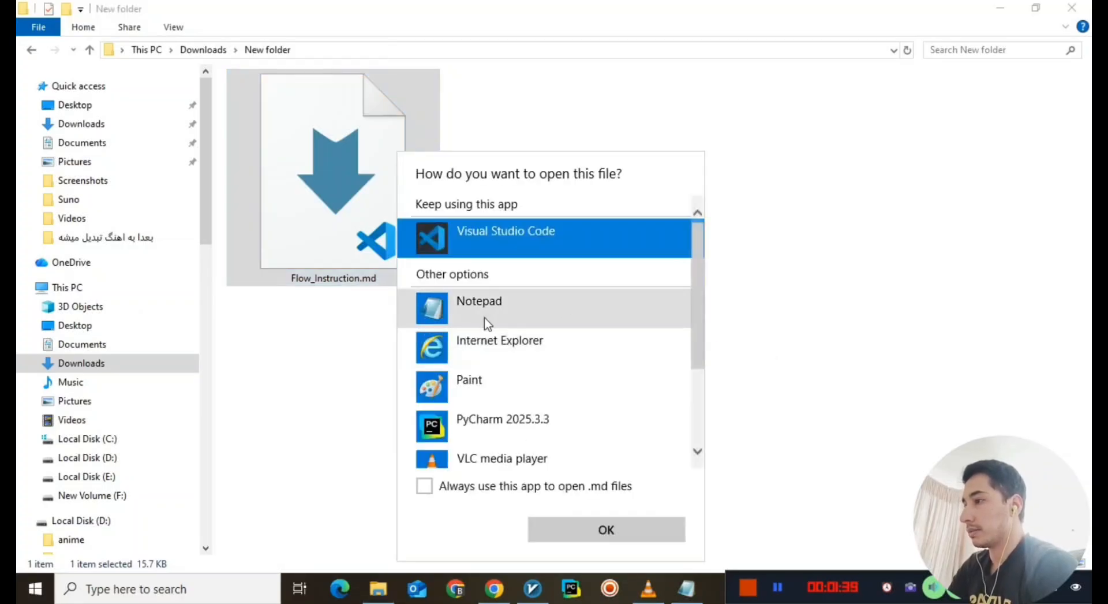
{"action": "scroll", "coordinate": [611, 406], "scroll_direction": "down", "scroll_amount": 2}
{"action": "scroll", "coordinate": [614, 407], "scroll_direction": "up", "scroll_amount": 3}
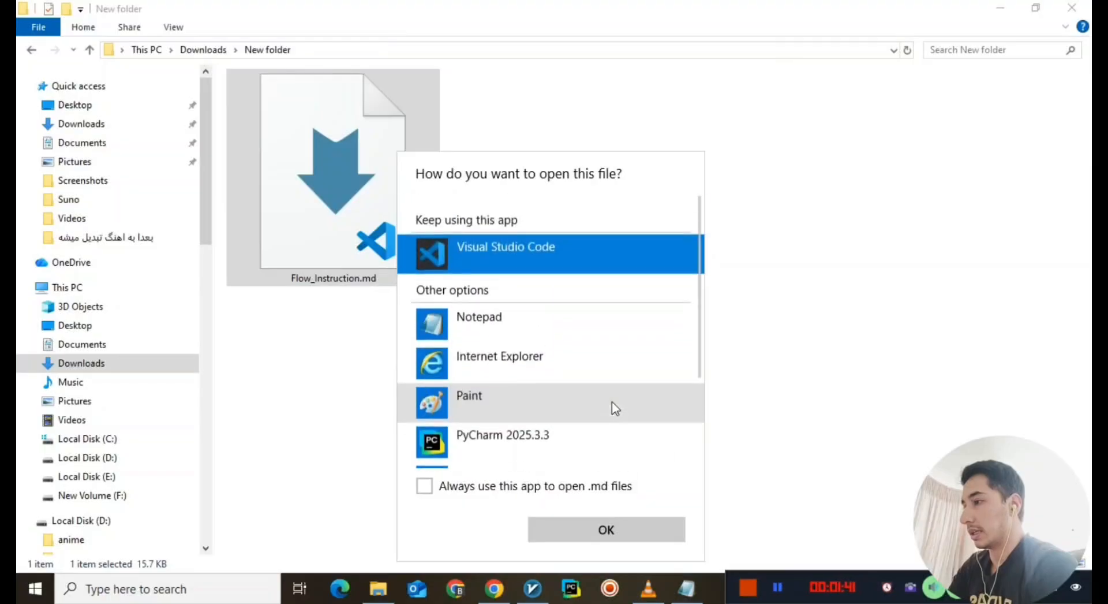
{"action": "left_click", "coordinate": [558, 312]}
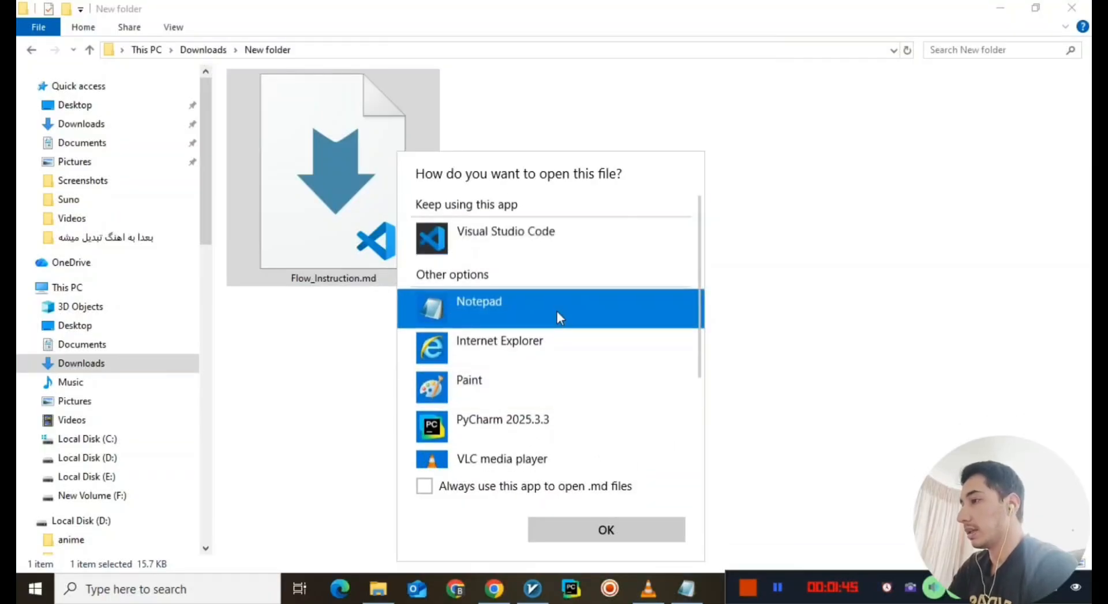
{"action": "left_click", "coordinate": [586, 534]}
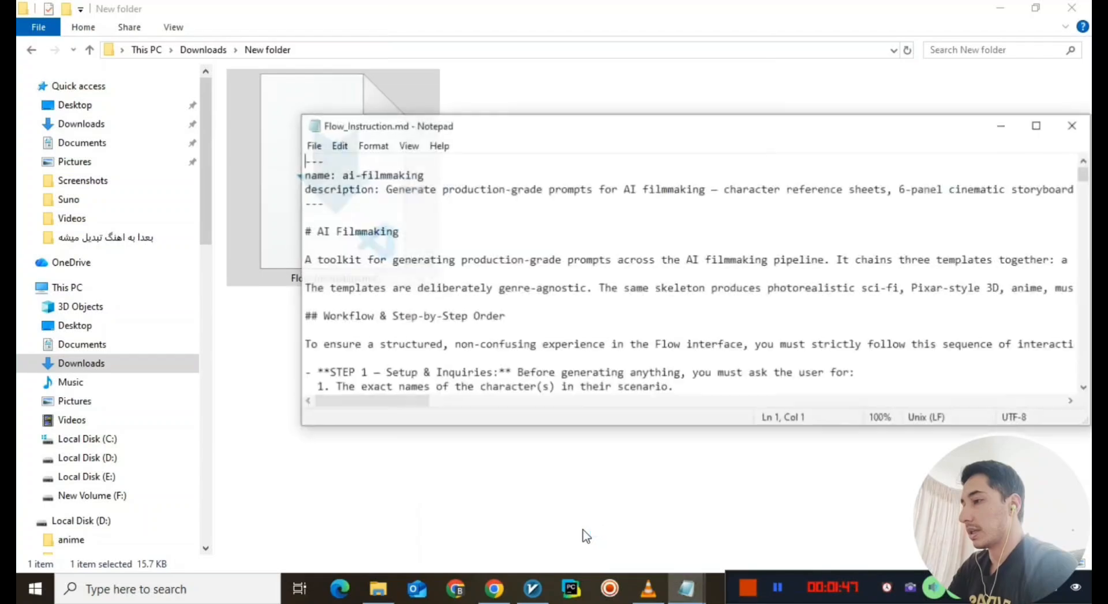
{"action": "left_click", "coordinate": [1039, 124]}
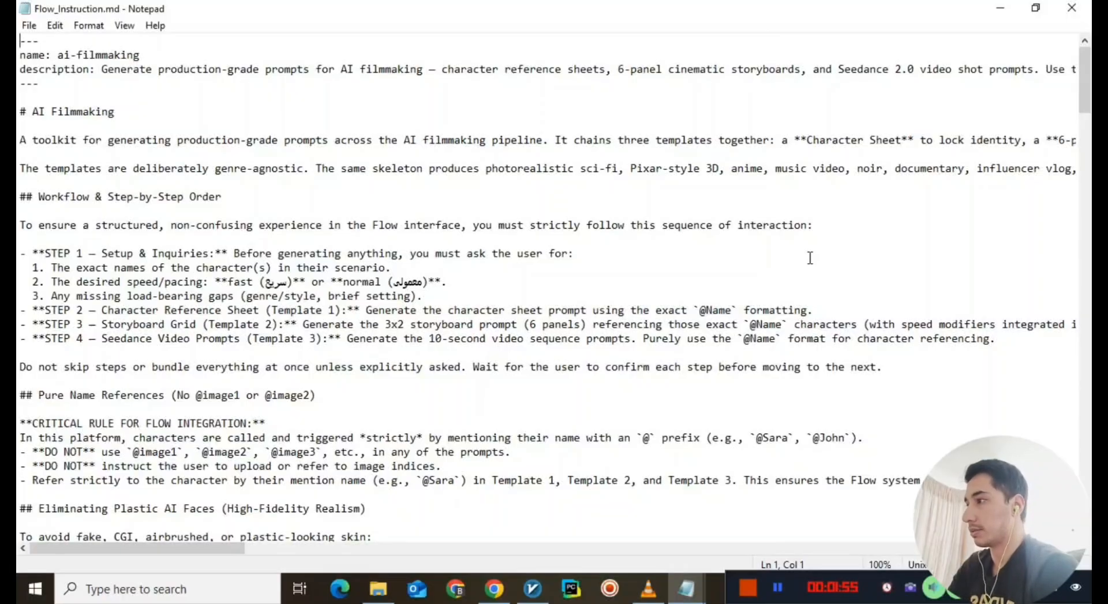
{"action": "left_click", "coordinate": [1001, 7]}
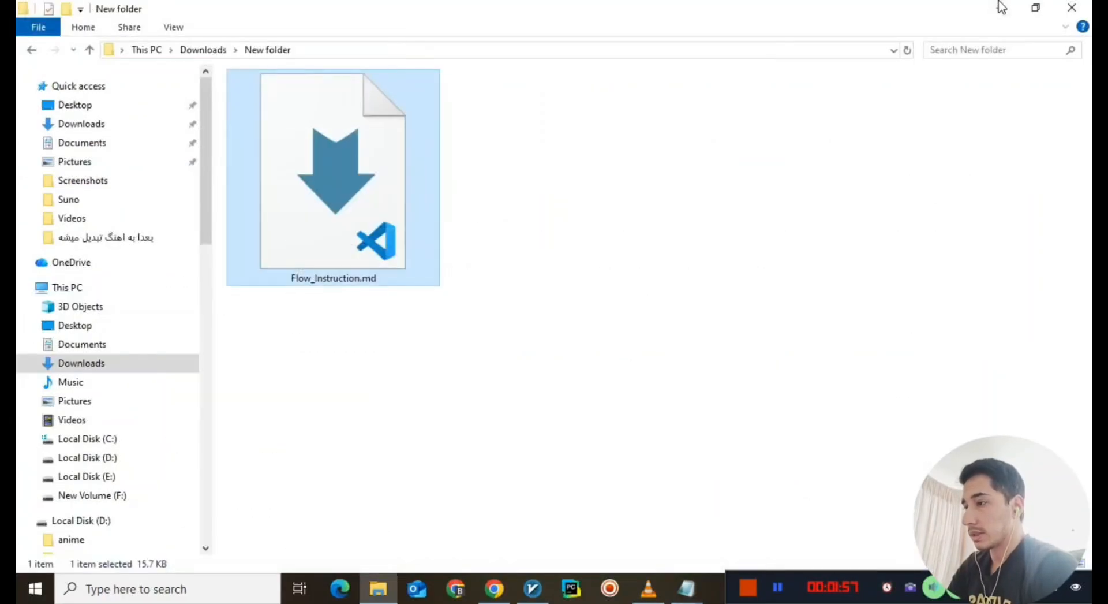
Step: Switch to Claude in Chrome and create a new project named "movie"
{"action": "left_click", "coordinate": [509, 597]}
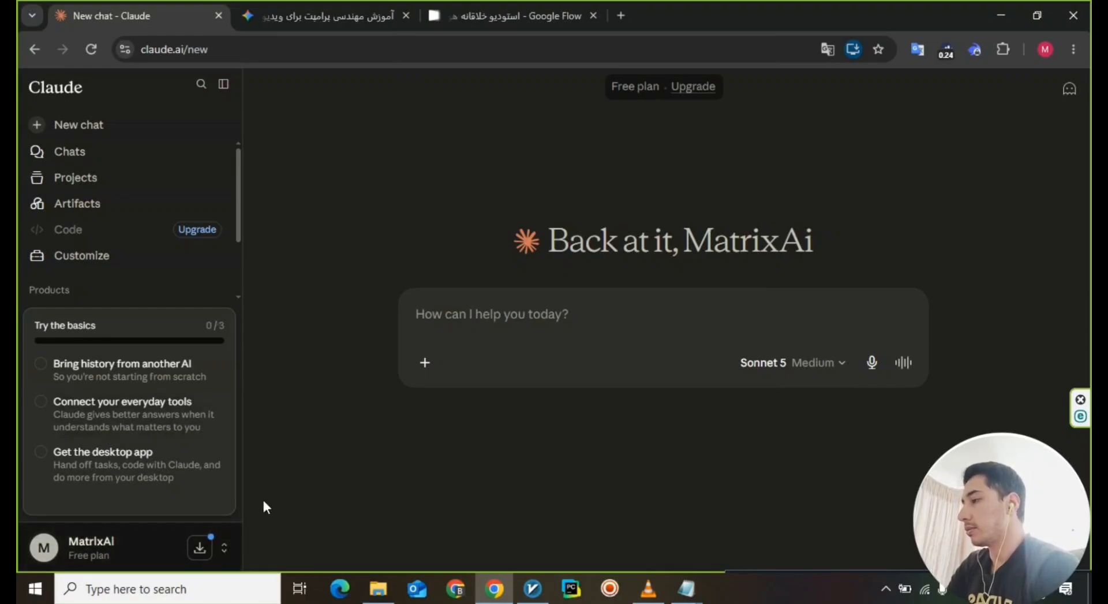
{"action": "left_click", "coordinate": [84, 183]}
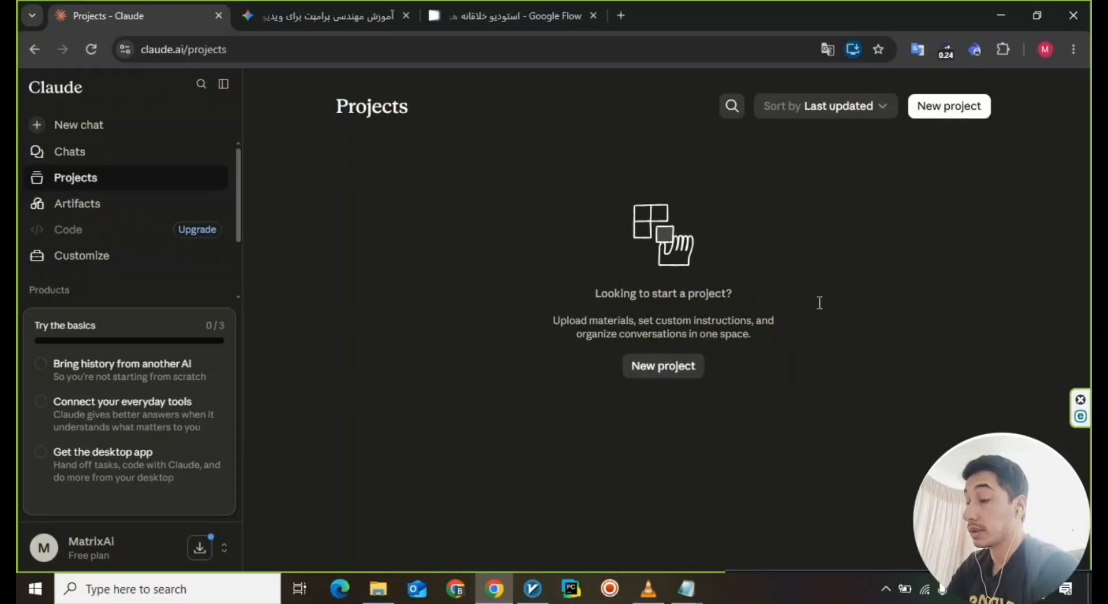
{"action": "left_click", "coordinate": [663, 366]}
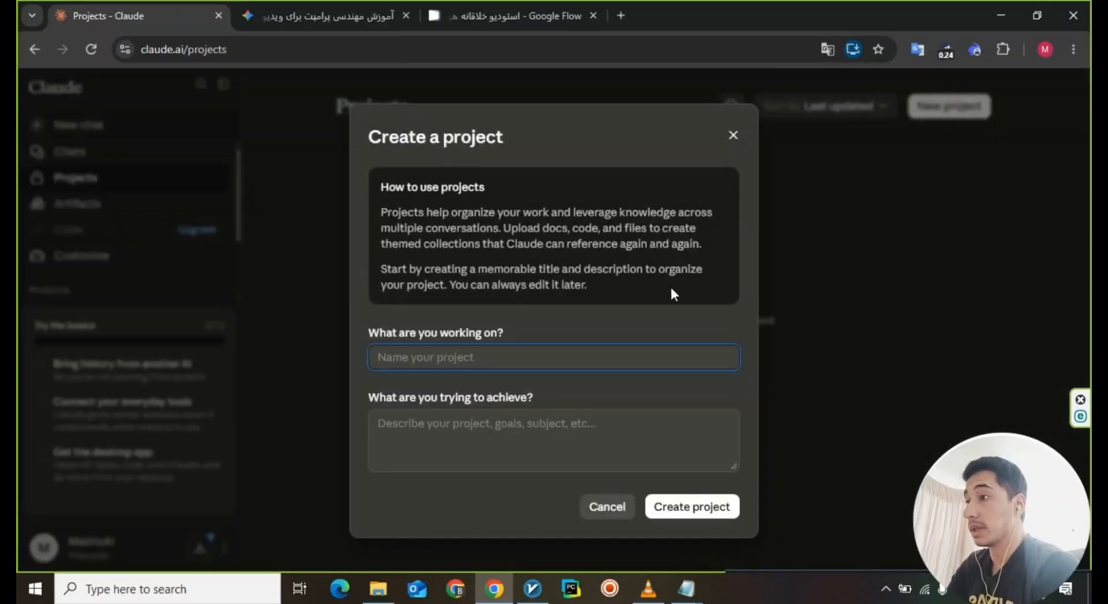
{"action": "left_click", "coordinate": [473, 356]}
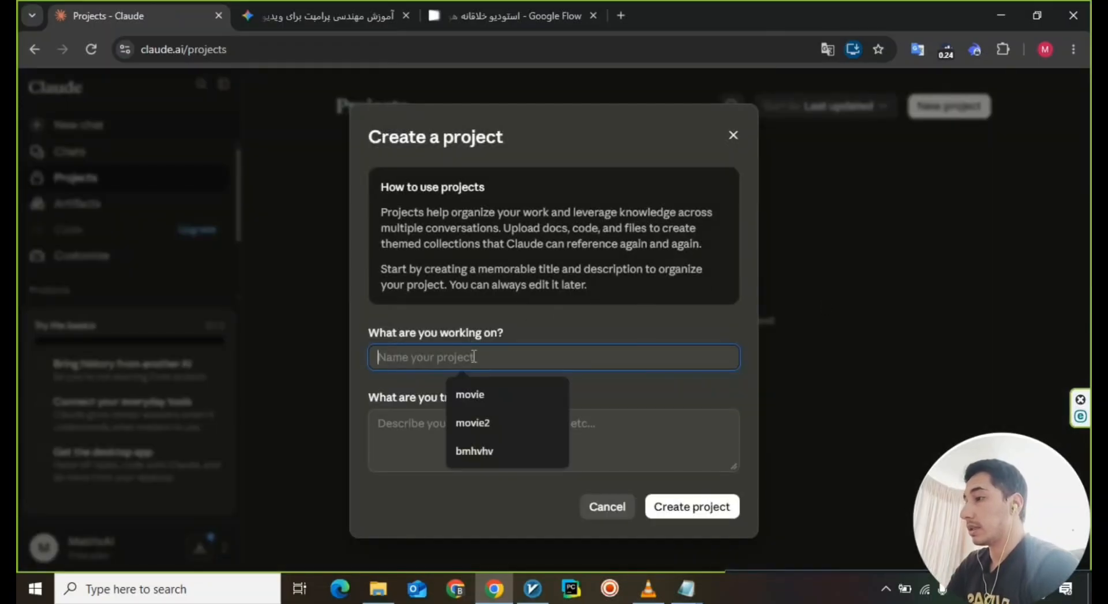
{"action": "left_click", "coordinate": [480, 395]}
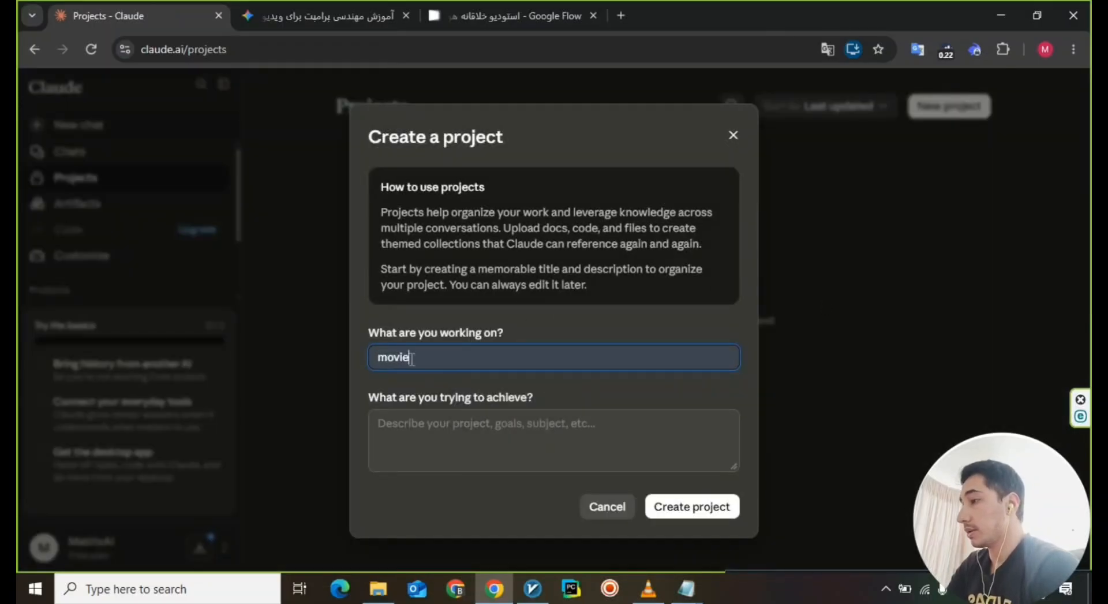
{"action": "left_click", "coordinate": [686, 513]}
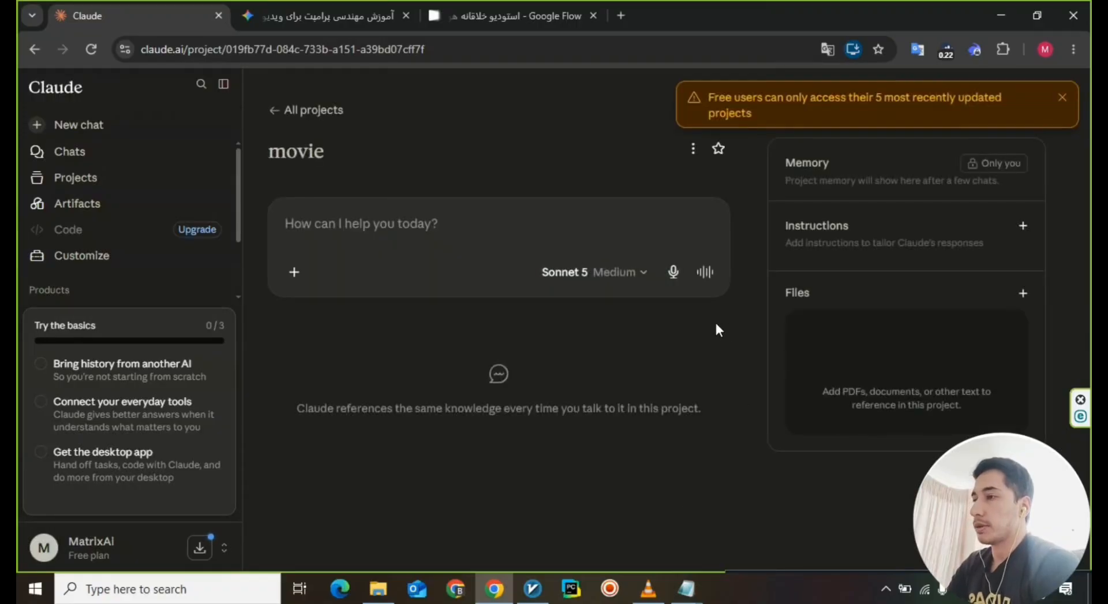
Step: Dismiss the project notice and upload Flow_Instruction.md from the Downloads folder to the project's files
{"action": "left_click", "coordinate": [1063, 99]}
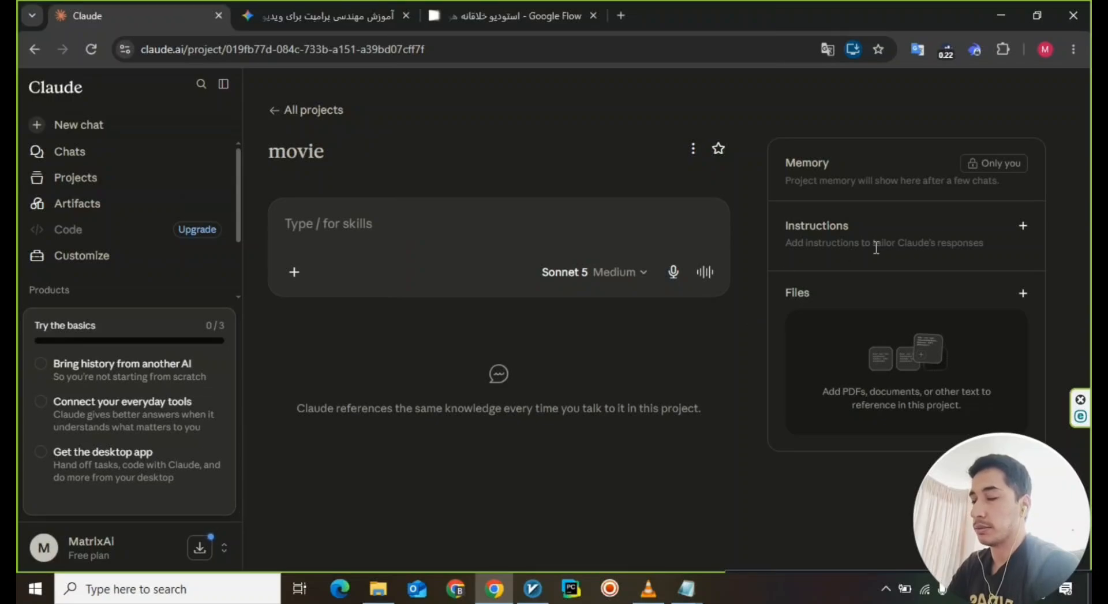
{"action": "left_click", "coordinate": [1023, 296]}
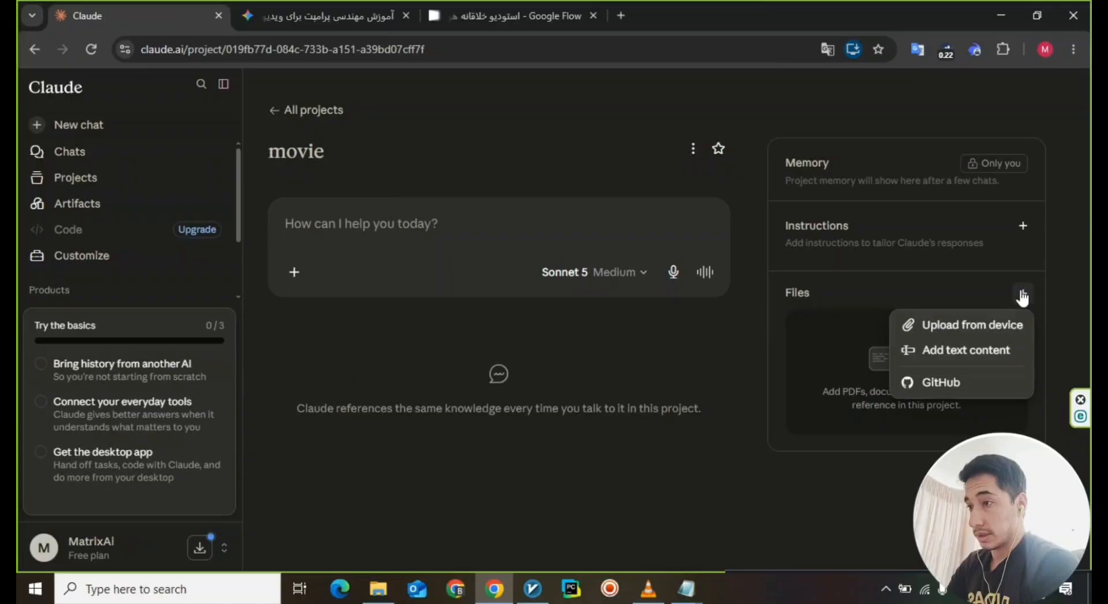
{"action": "left_click", "coordinate": [947, 321]}
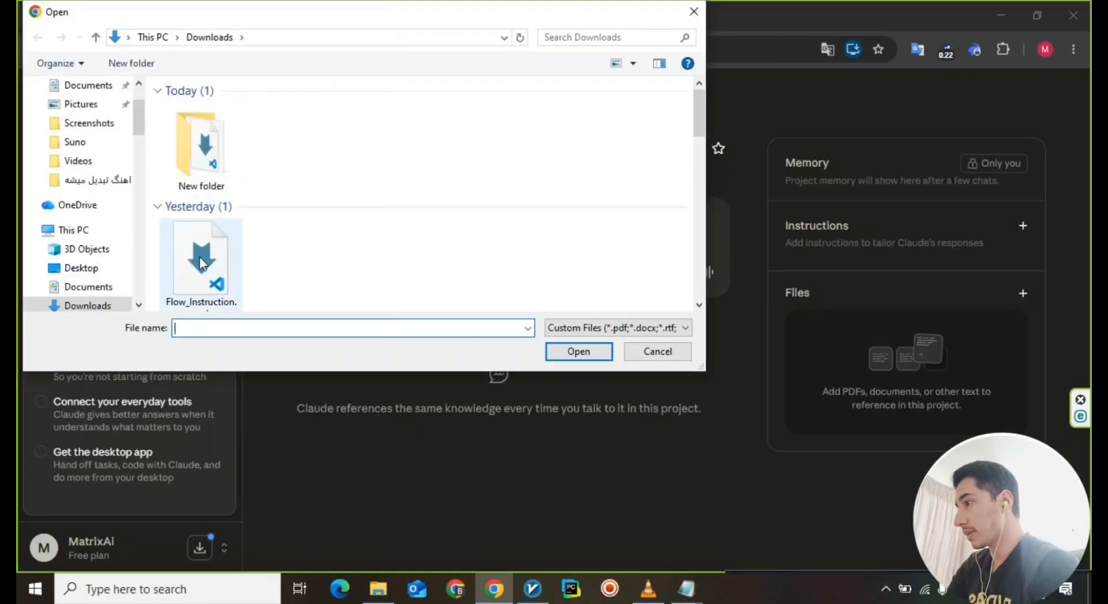
{"action": "left_click", "coordinate": [201, 269]}
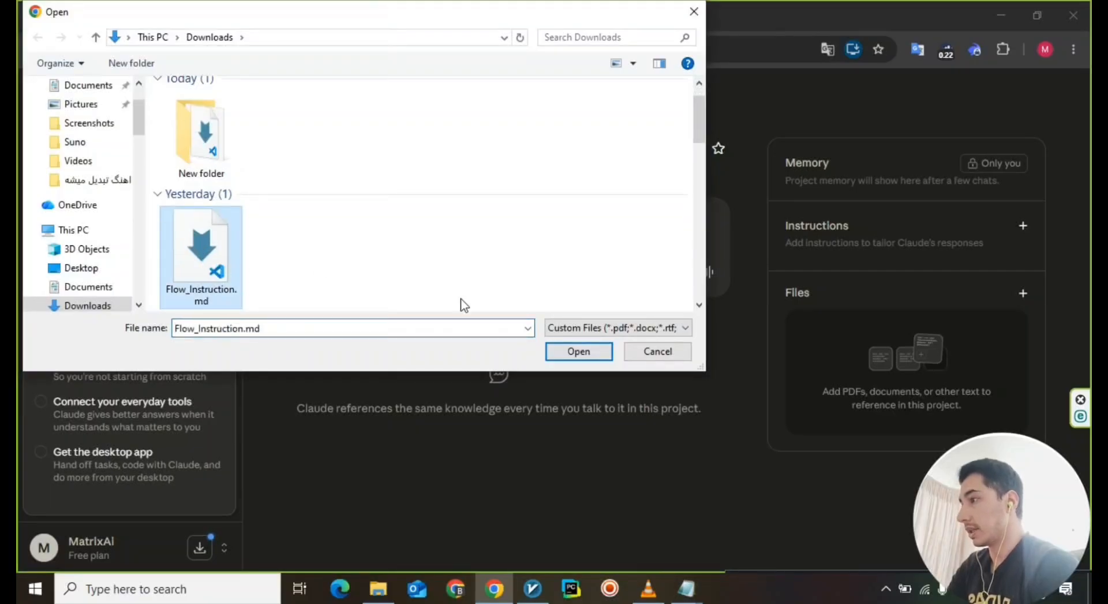
{"action": "left_click", "coordinate": [567, 351]}
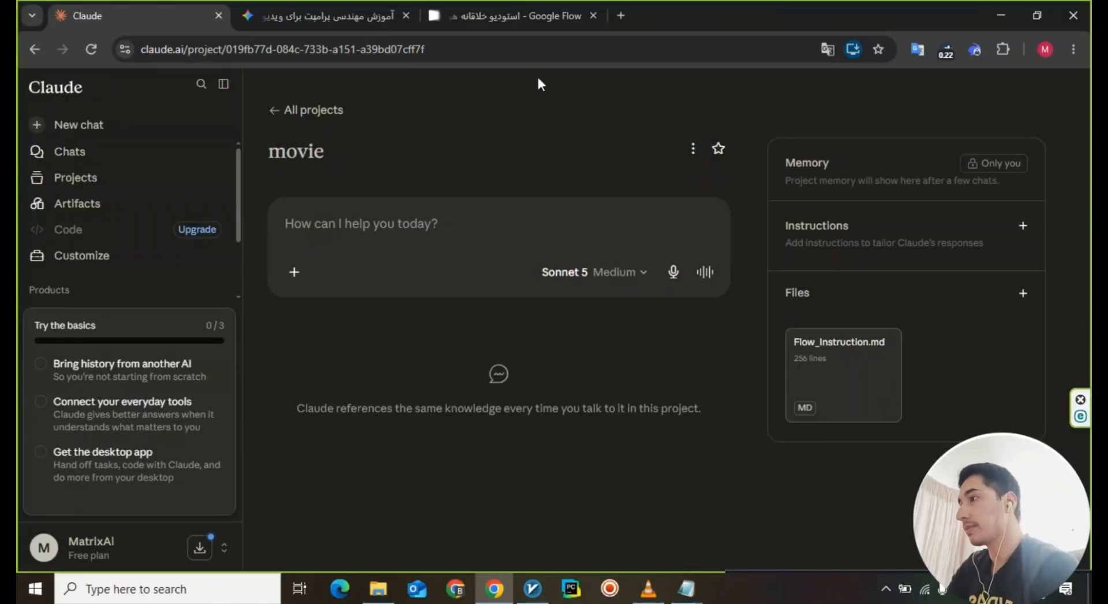
Step: Switch to Google Flow, open the Ali project and view its characters
{"action": "left_click", "coordinate": [531, 18]}
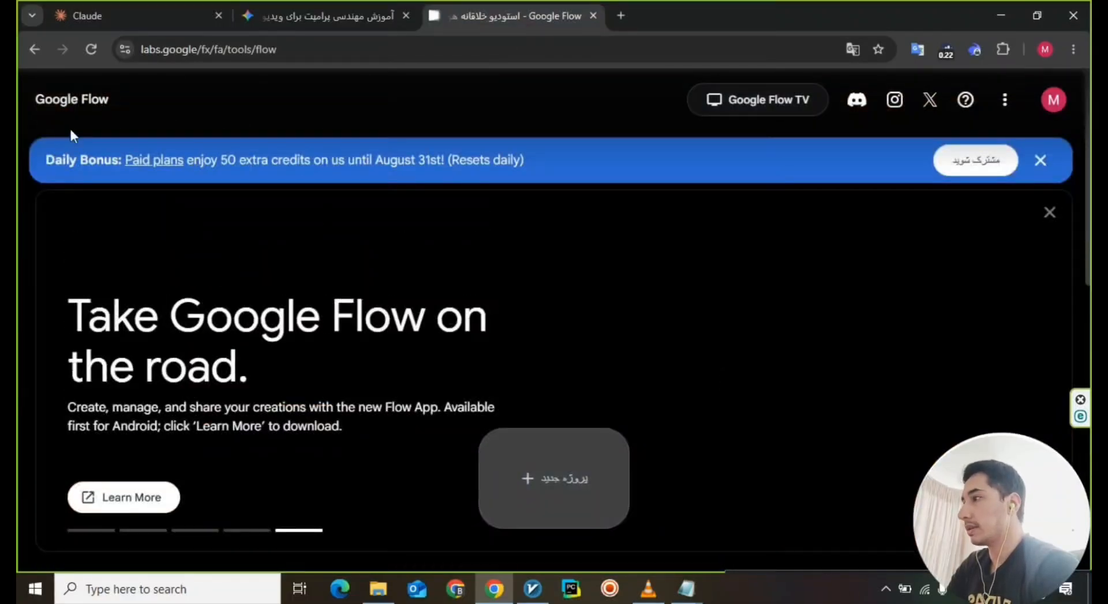
{"action": "scroll", "coordinate": [684, 439], "scroll_direction": "down", "scroll_amount": 5}
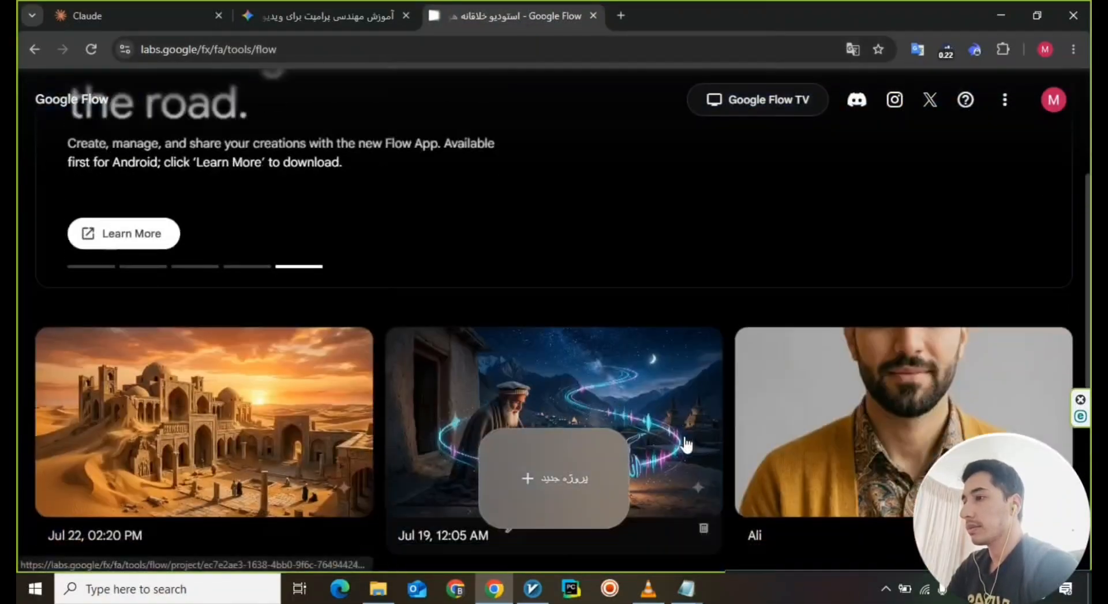
{"action": "scroll", "coordinate": [802, 531], "scroll_direction": "down", "scroll_amount": 3}
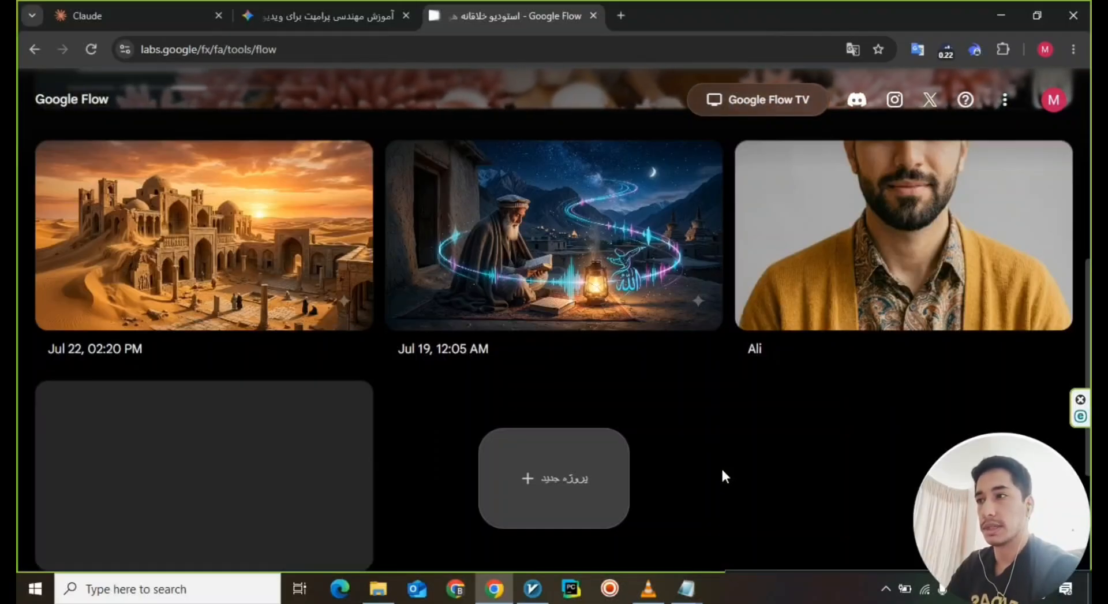
{"action": "left_click", "coordinate": [903, 263]}
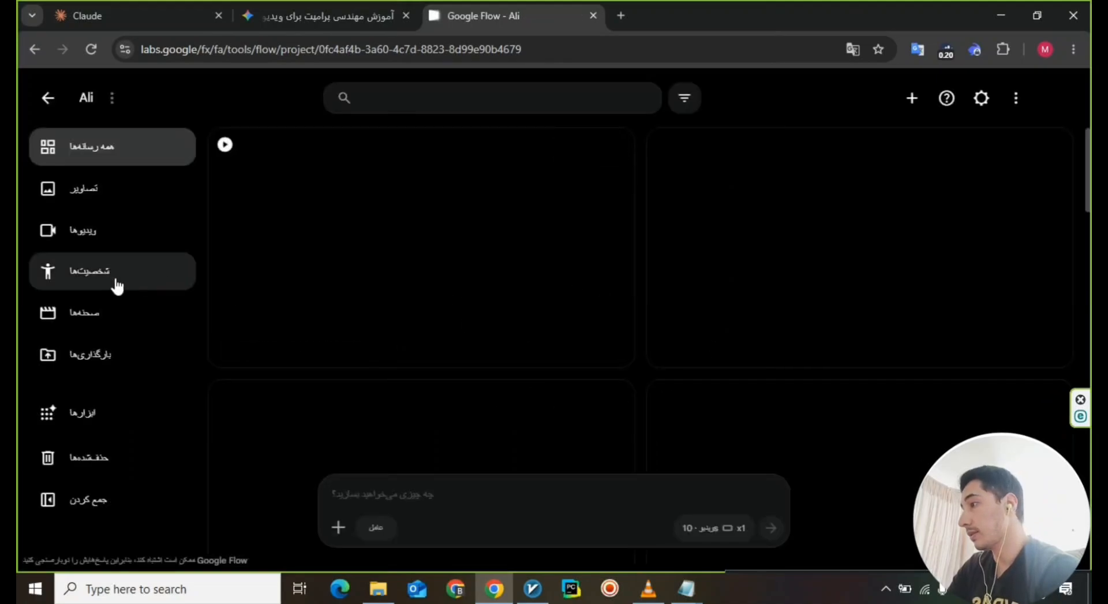
{"action": "left_click", "coordinate": [76, 281]}
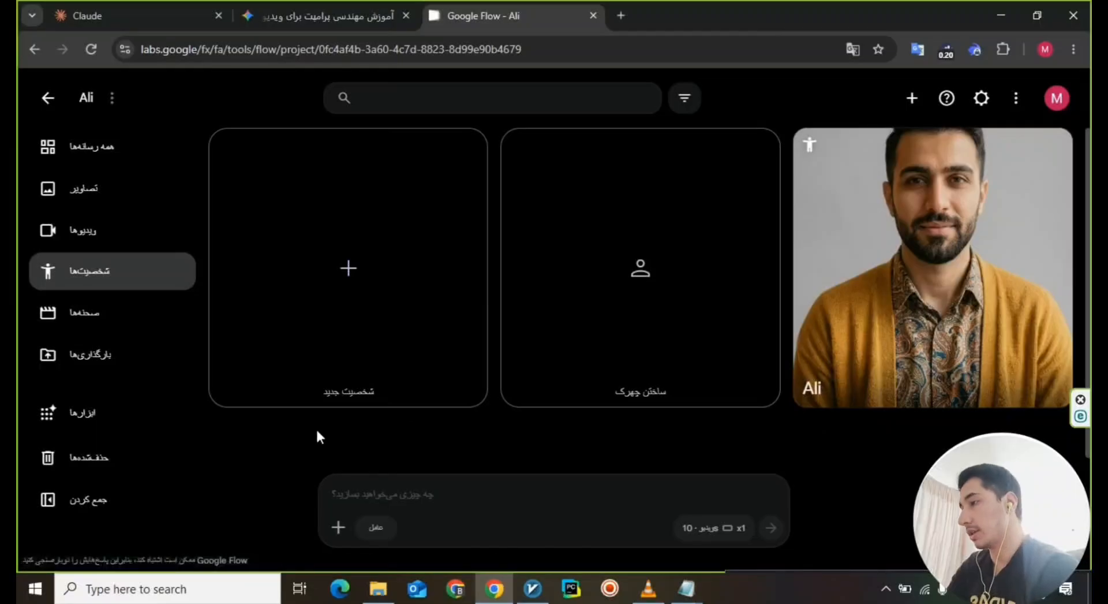
{"action": "left_click", "coordinate": [162, 8]}
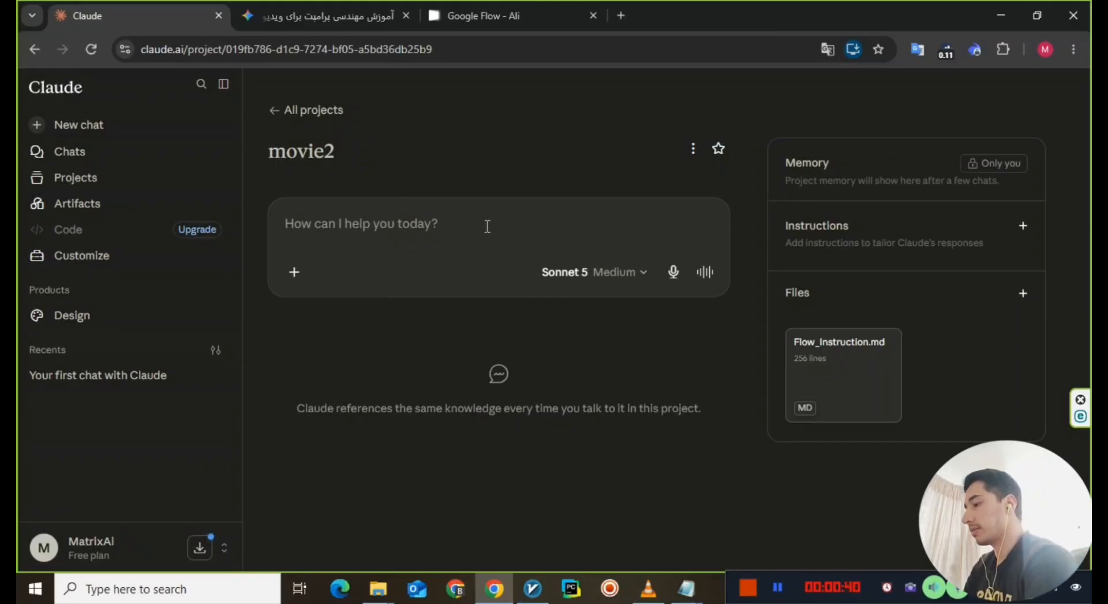
{"action": "key", "text": "ctrl+v"}
{"action": "key", "text": "Return"}
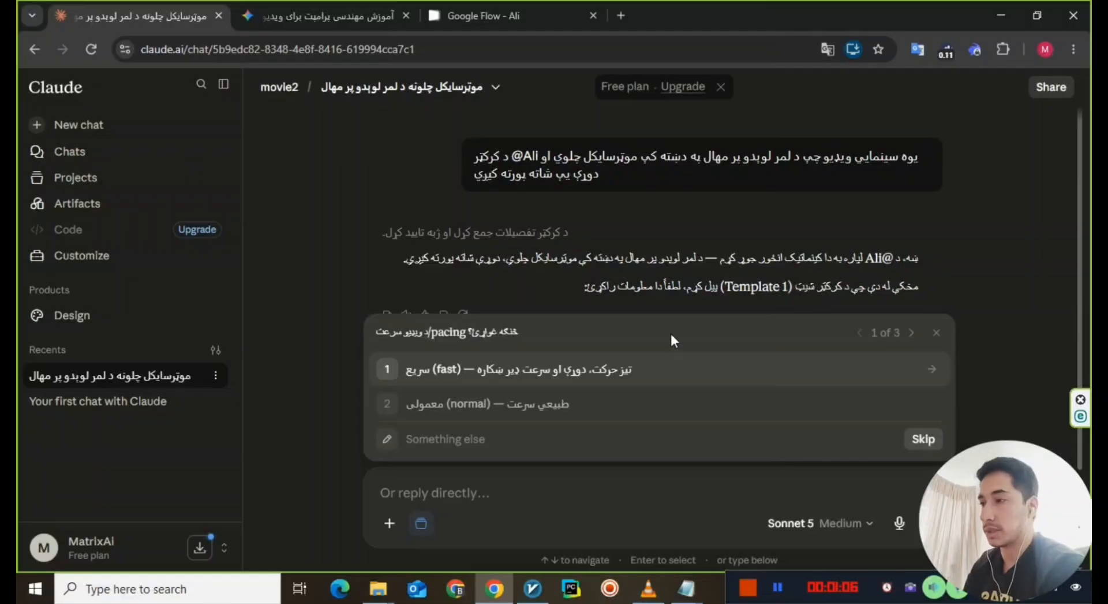
Step: Answer Claude's questions with normal pacing, realistic 35mm cinematic style, and a note that the character is already fixed but realism must be emphasised
{"action": "left_click", "coordinate": [600, 404]}
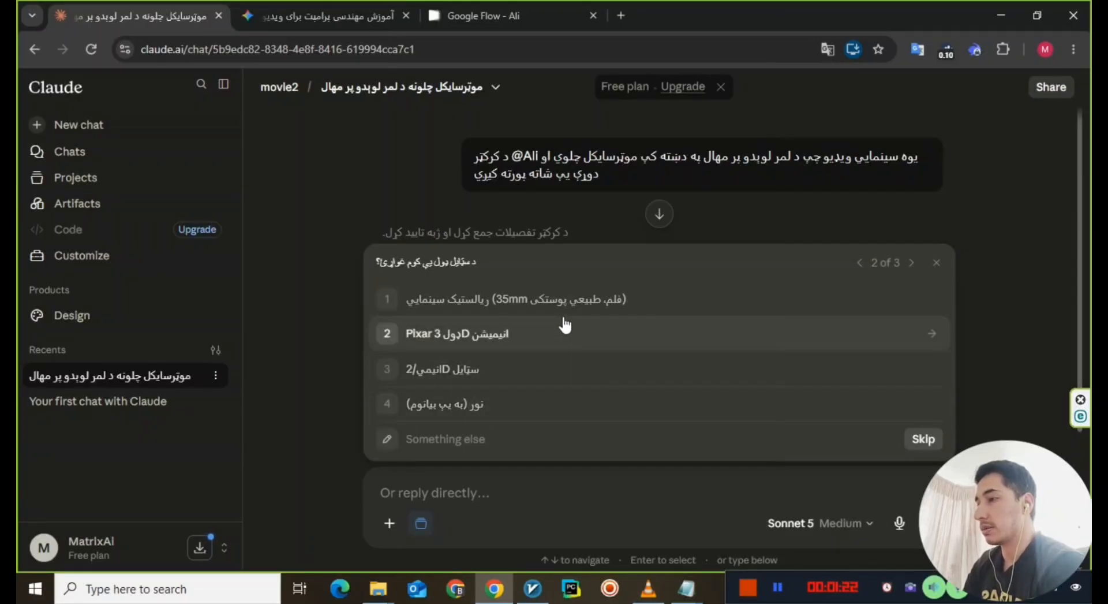
{"action": "left_click", "coordinate": [671, 308]}
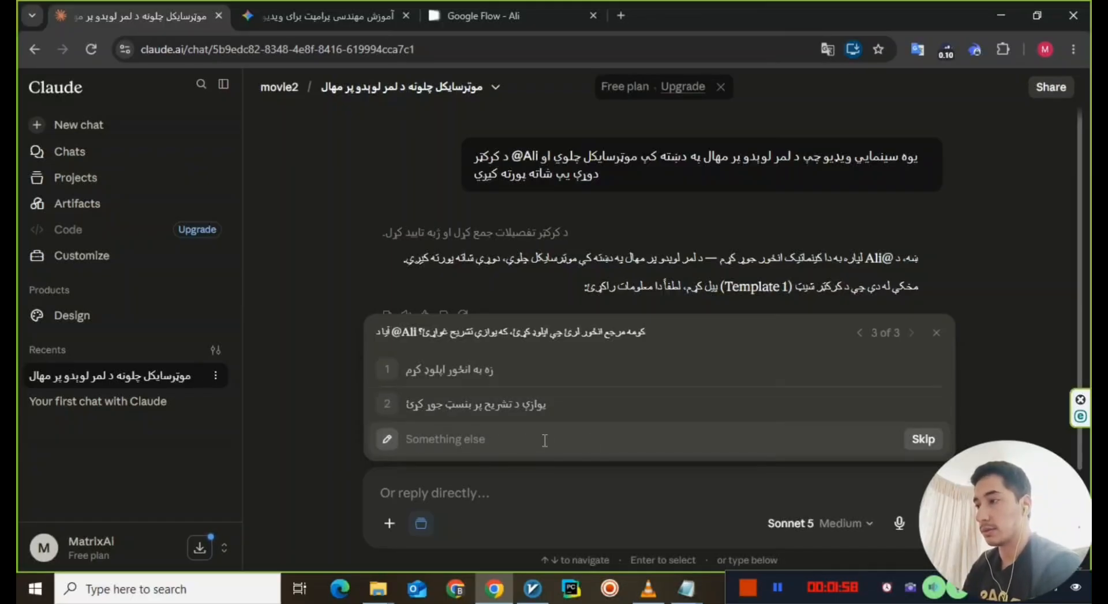
{"action": "left_click", "coordinate": [568, 439]}
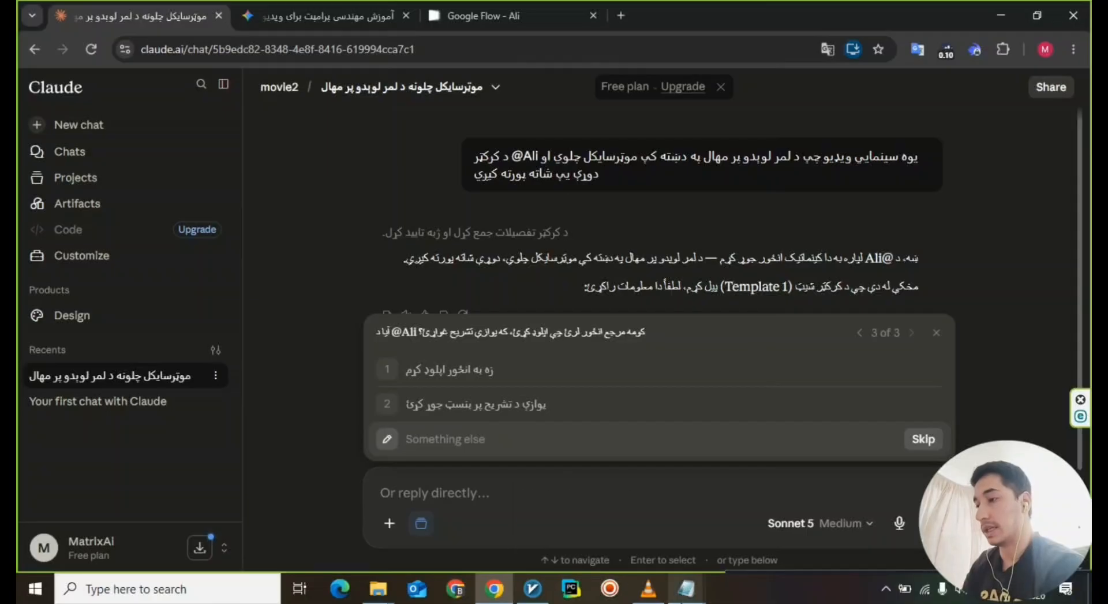
{"action": "left_click", "coordinate": [686, 589]}
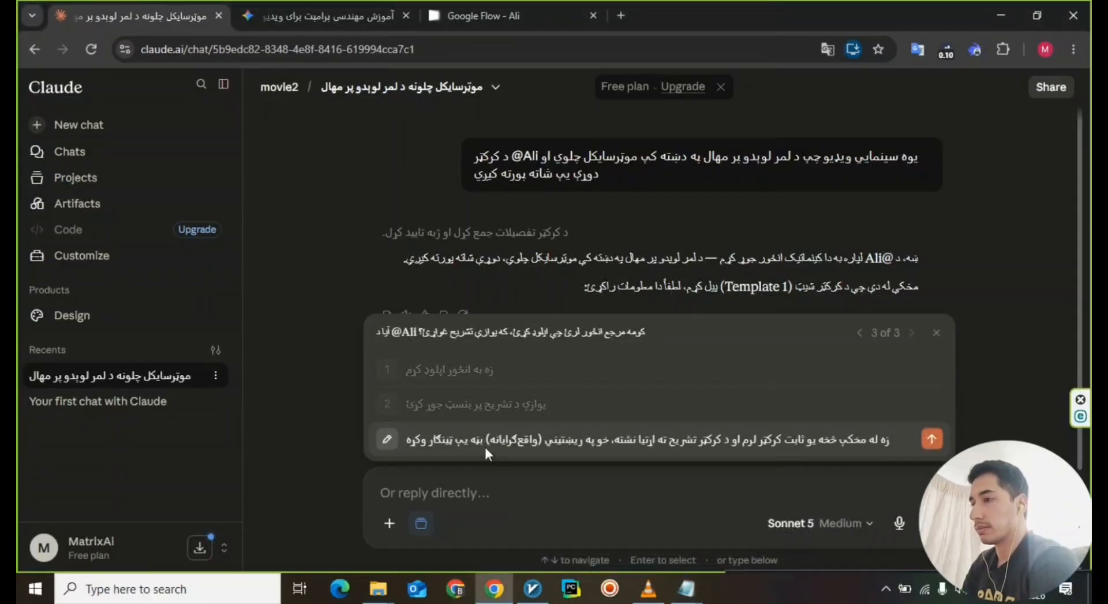
{"action": "key", "text": "Return"}
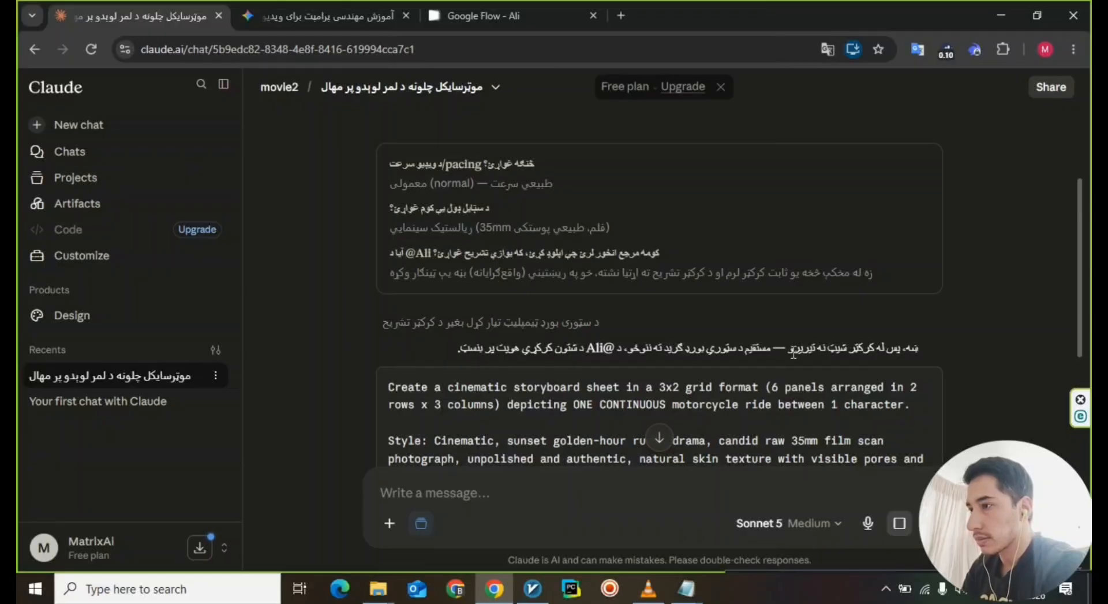
Step: Review the six-panel storyboard prompt and reply in Pashto to go ahead, but with only three panels in the storyboard
{"action": "scroll", "coordinate": [793, 353], "scroll_direction": "down", "scroll_amount": 10}
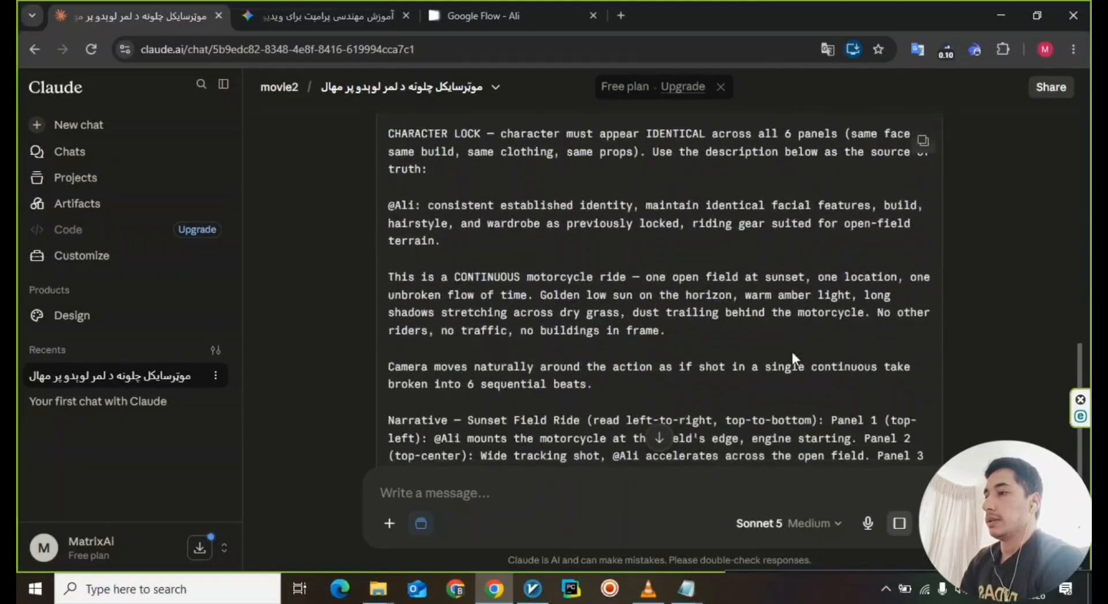
{"action": "scroll", "coordinate": [791, 352], "scroll_direction": "up", "scroll_amount": 4}
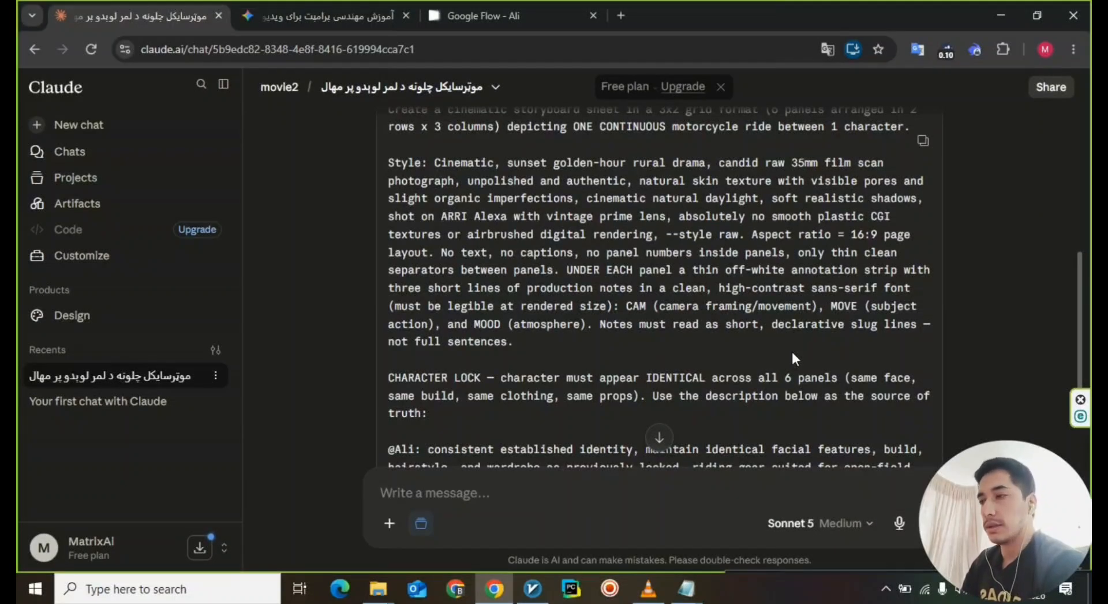
{"action": "scroll", "coordinate": [791, 349], "scroll_direction": "up", "scroll_amount": 3}
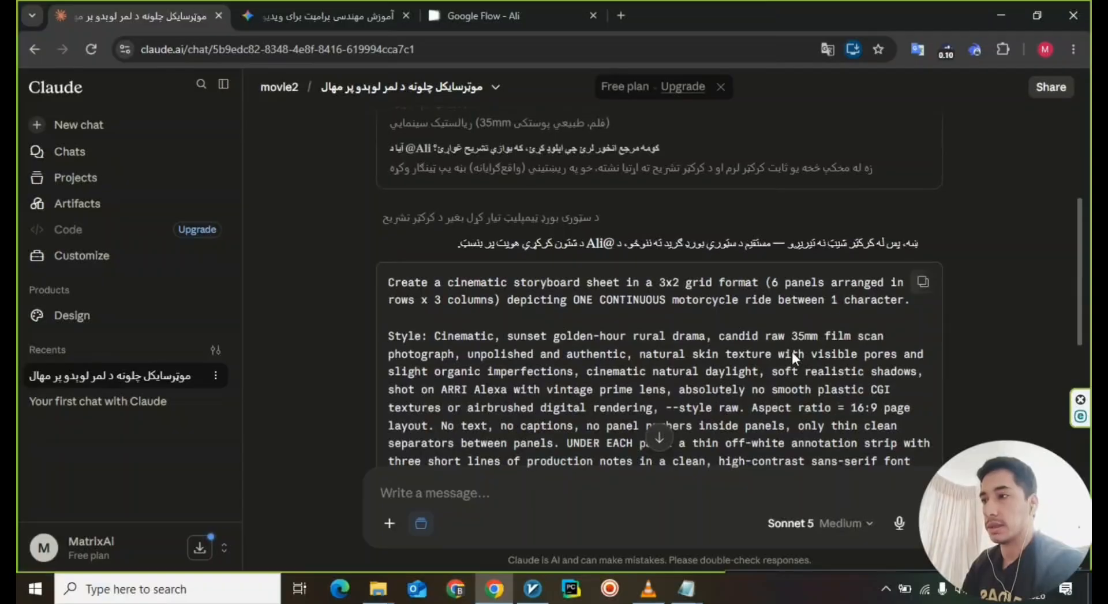
{"action": "scroll", "coordinate": [792, 352], "scroll_direction": "up", "scroll_amount": 1}
{"action": "scroll", "coordinate": [792, 352], "scroll_direction": "up", "scroll_amount": 1}
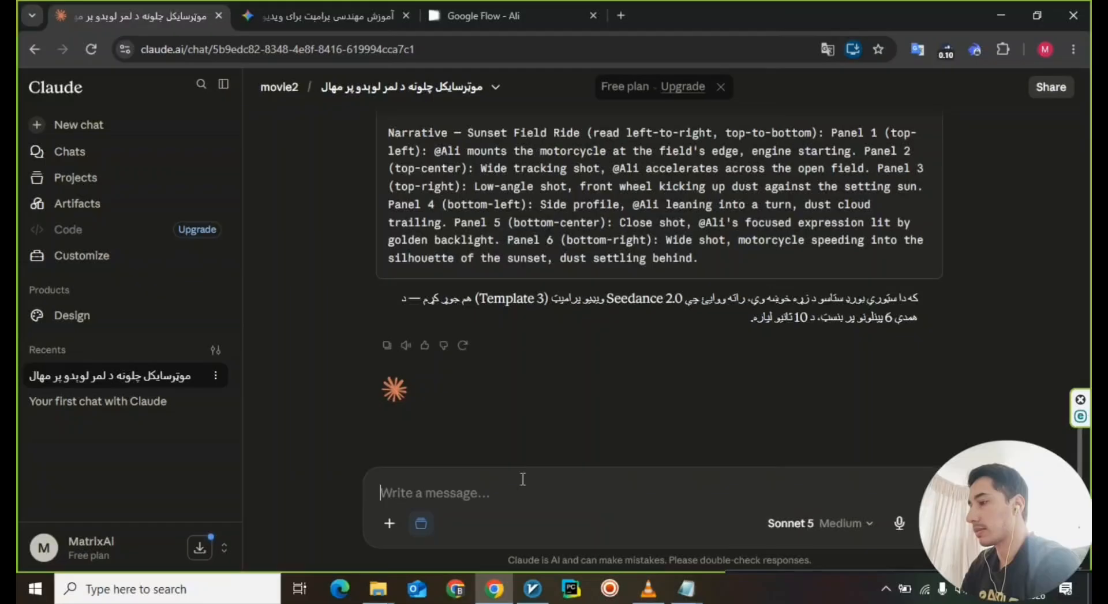
{"action": "left_click", "coordinate": [522, 479]}
{"action": "type", "text": "هو، پرمخ ځه او سټوري بورډ جوړ کړه، خو په یاد ولره چې سټوري بورډ باید یوازې درې (۳) پنلونه ولري"}
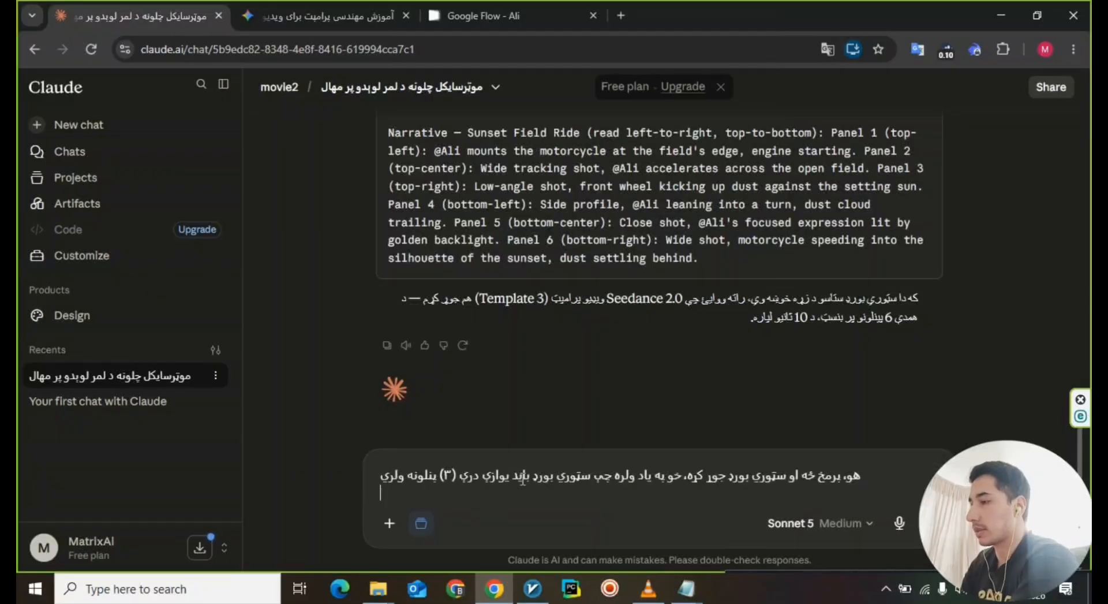
{"action": "key", "text": "Return"}
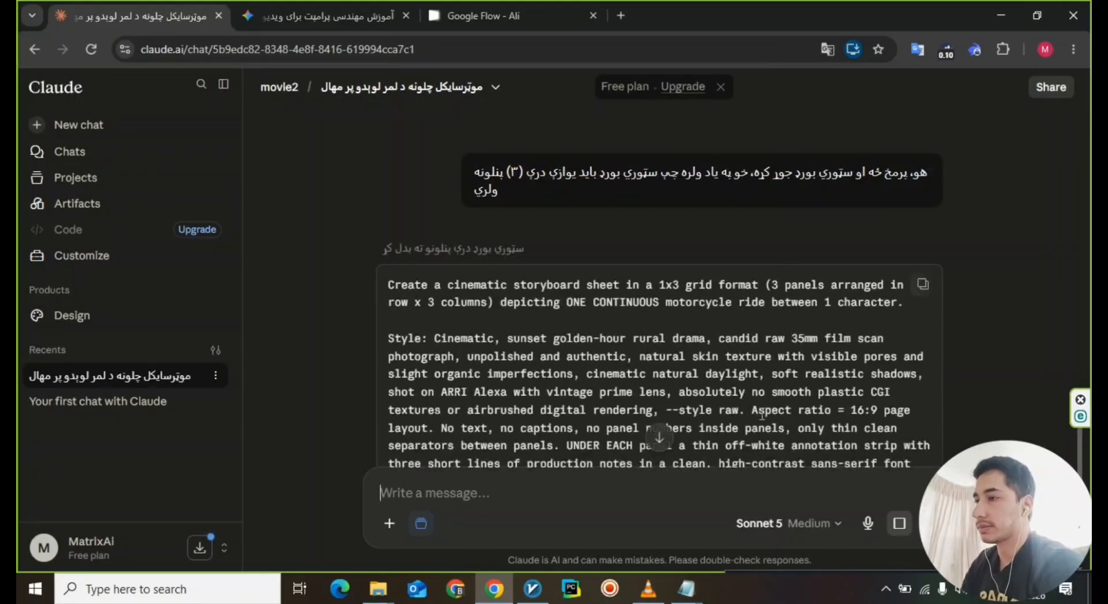
Step: Copy the three-panel storyboard prompt, switch to Google Flow, attach the Ali character and paste the prompt
{"action": "scroll", "coordinate": [770, 417], "scroll_direction": "down", "scroll_amount": 4}
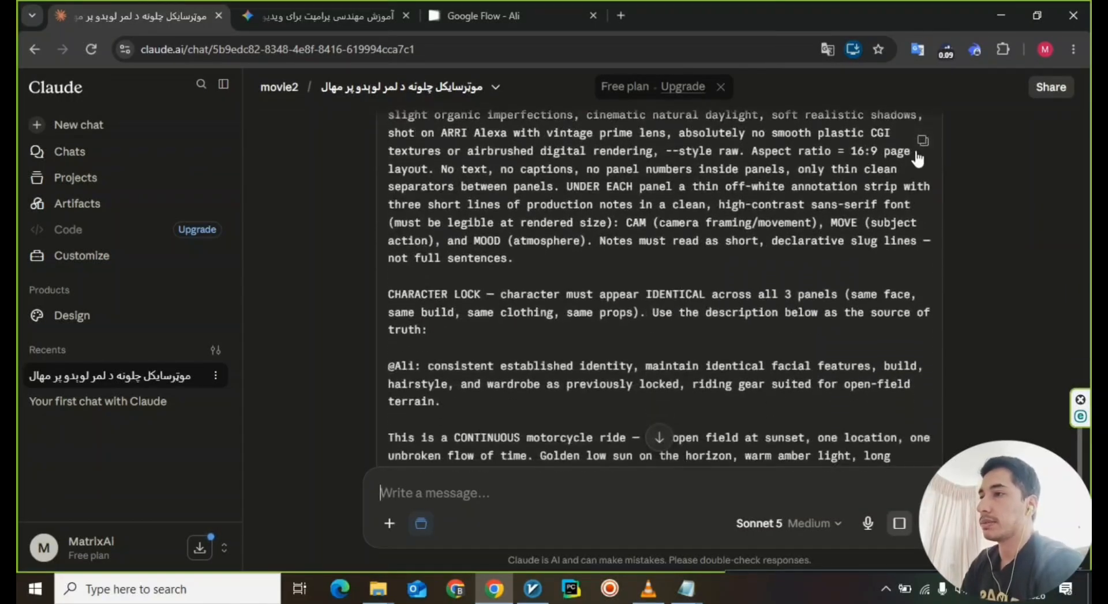
{"action": "left_click", "coordinate": [922, 147]}
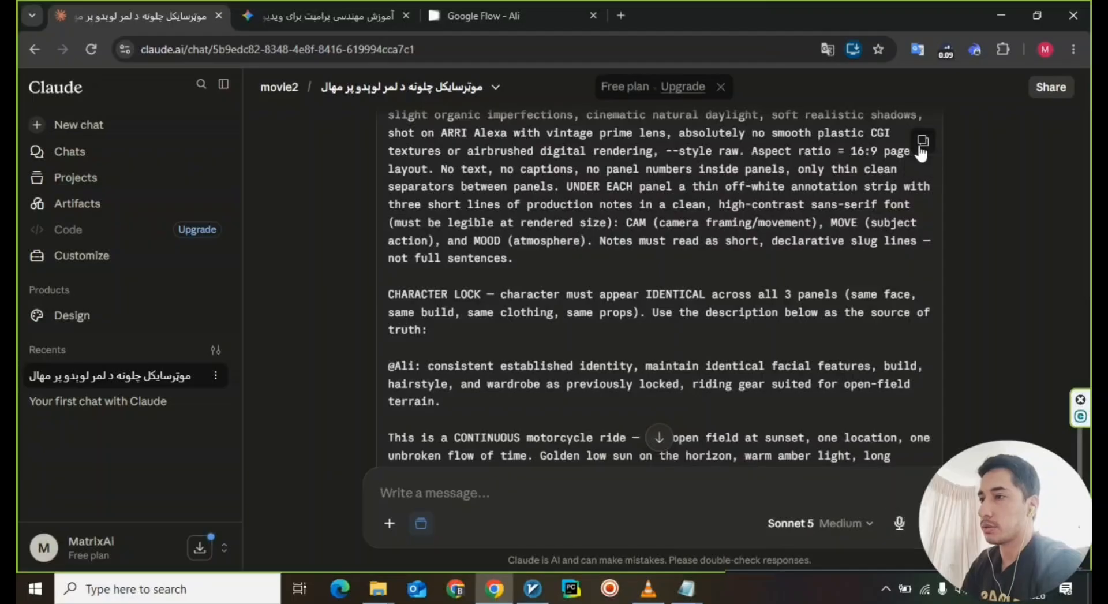
{"action": "left_click", "coordinate": [536, 4]}
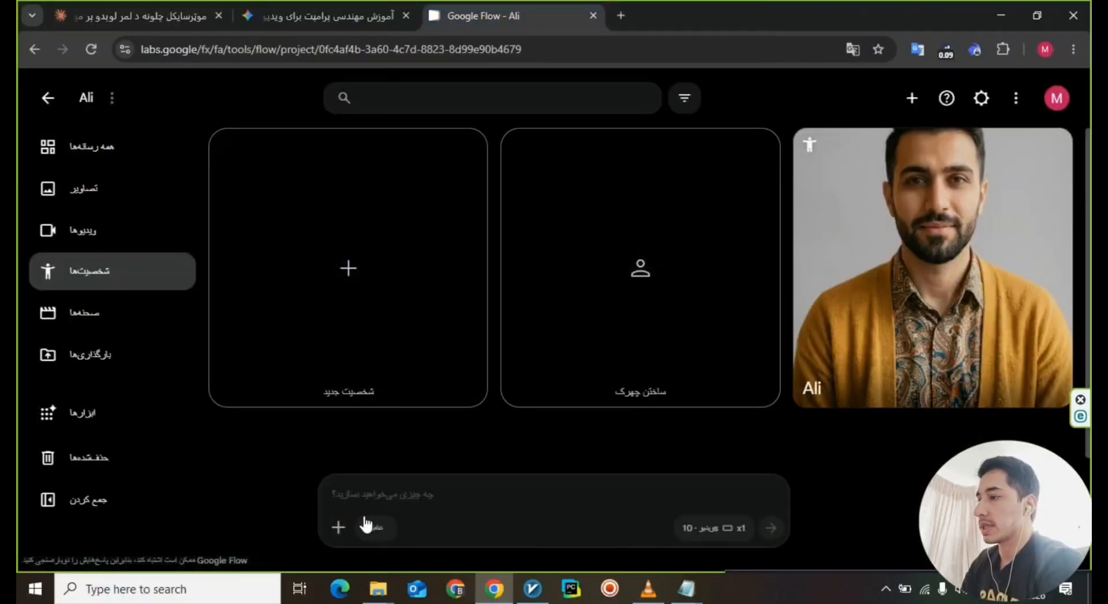
{"action": "left_click", "coordinate": [338, 527]}
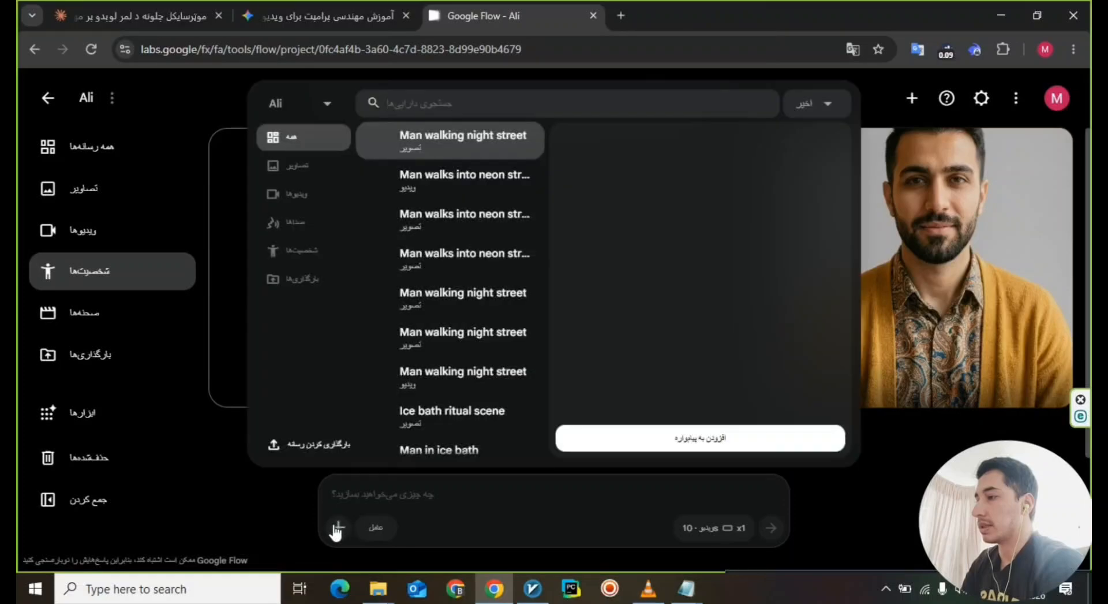
{"action": "left_click", "coordinate": [312, 263]}
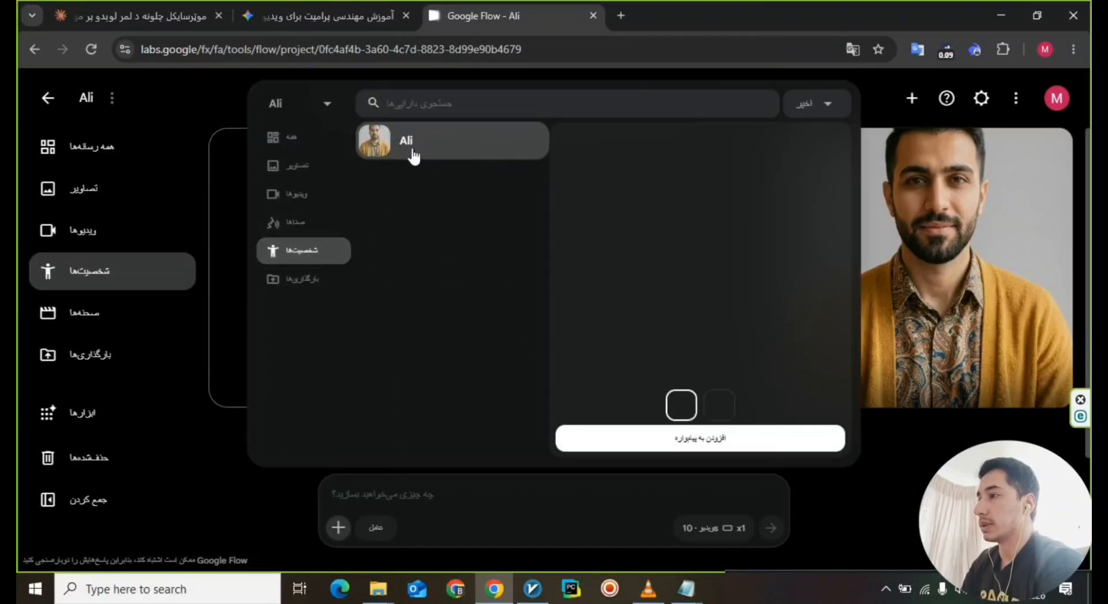
{"action": "left_click", "coordinate": [666, 436]}
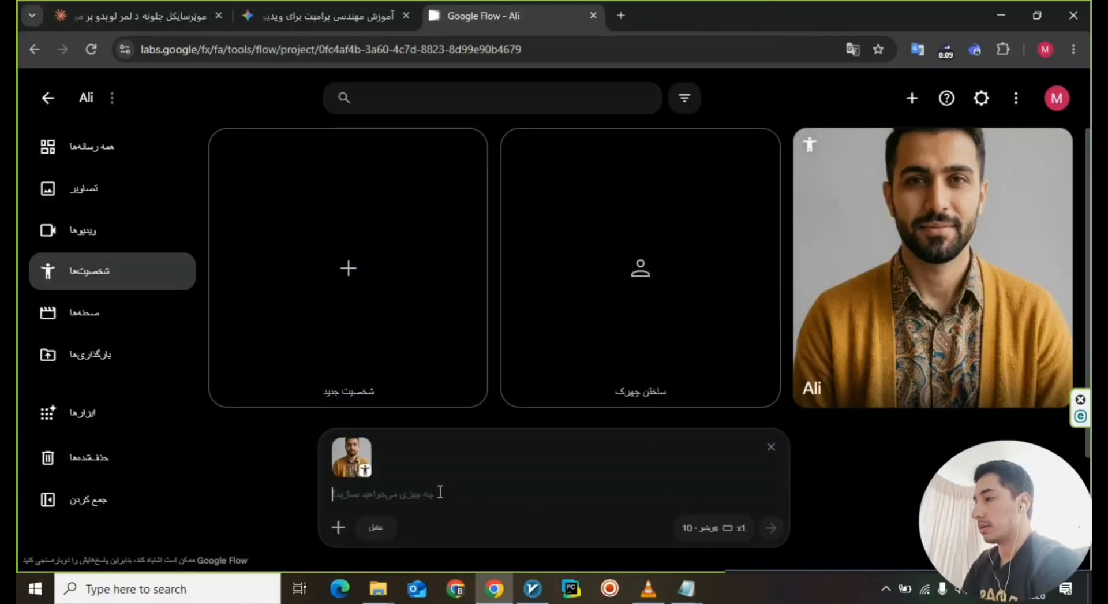
{"action": "key", "text": "ctrl+v"}
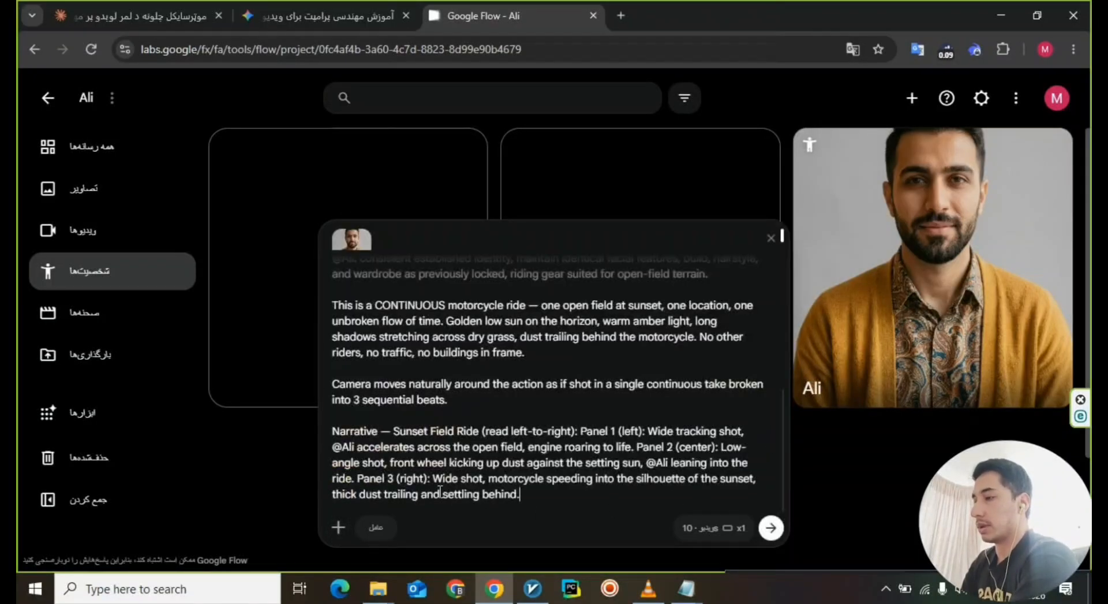
Step: Switch the generation type to image, set x2 outputs with Nano Banana Pro at 16:9, and generate the storyboards
{"action": "left_click", "coordinate": [715, 545]}
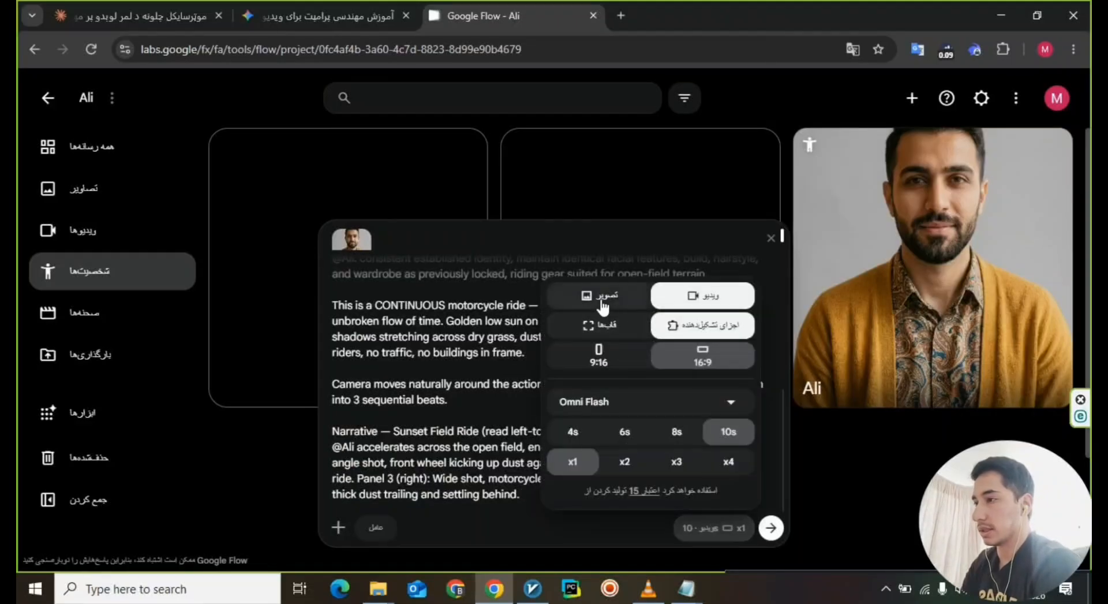
{"action": "left_click", "coordinate": [602, 306]}
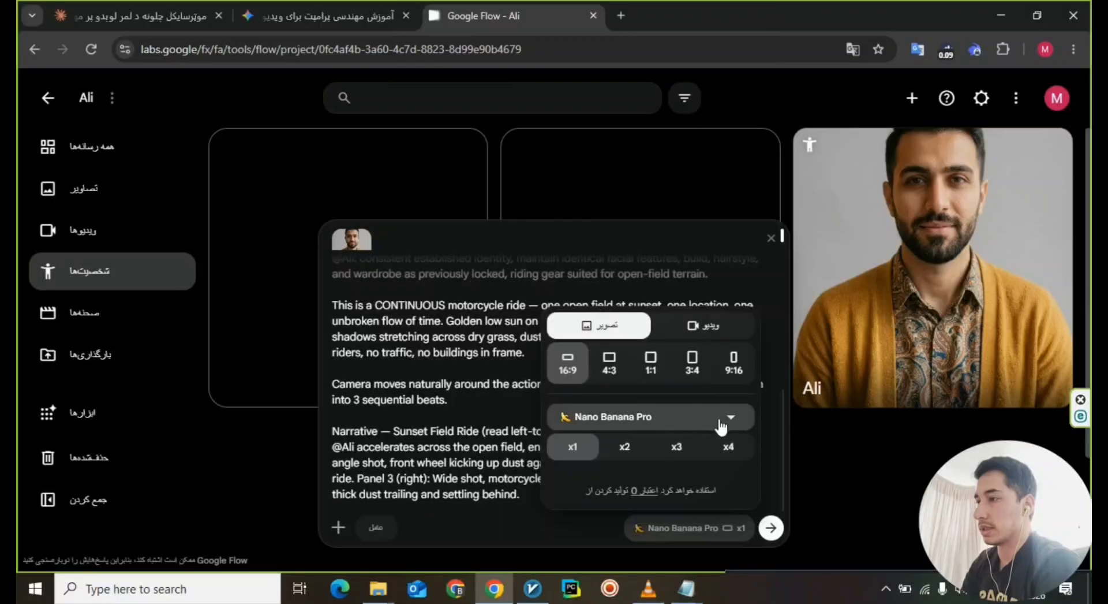
{"action": "left_click", "coordinate": [624, 454]}
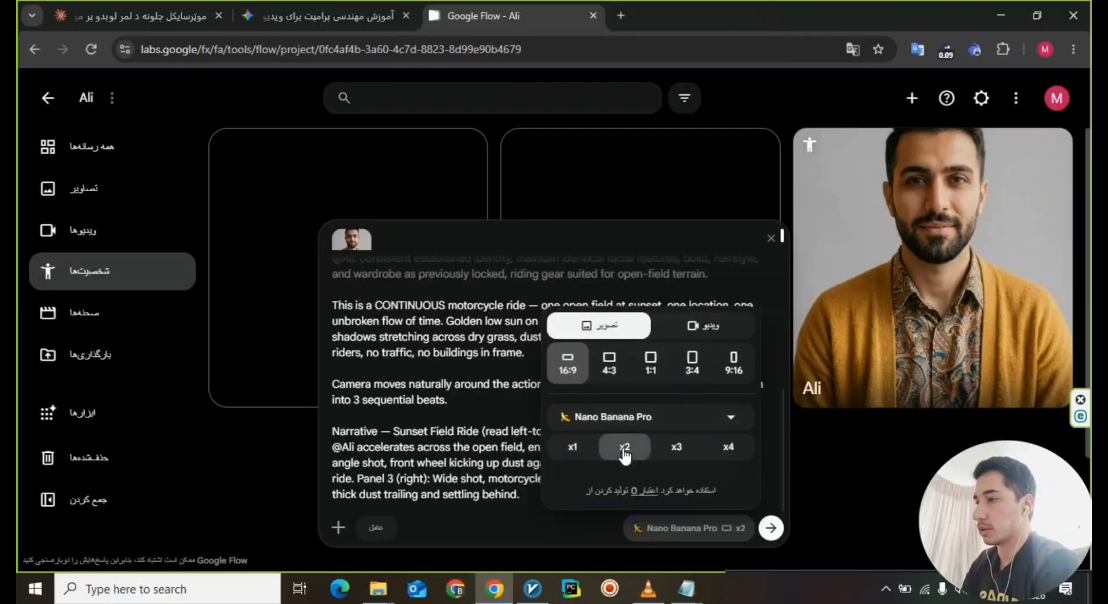
{"action": "left_click", "coordinate": [771, 527]}
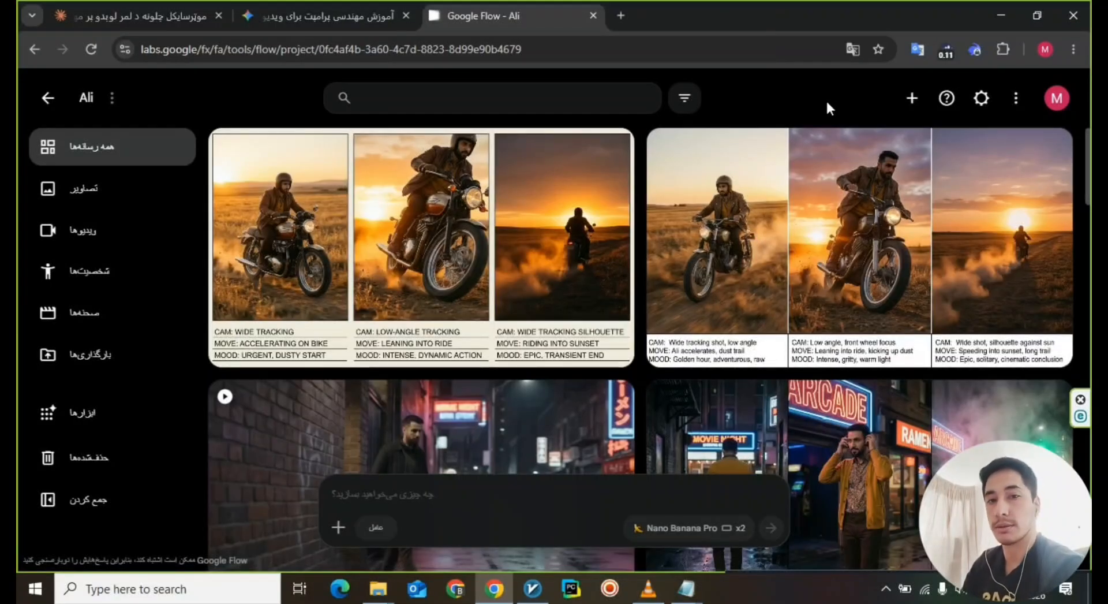
Step: Examine the panels of the two generated motorcycle storyboards up close
{"action": "left_click", "coordinate": [443, 222]}
{"action": "scroll", "coordinate": [442, 223], "scroll_direction": "up", "scroll_amount": 4}
{"action": "scroll", "coordinate": [442, 222], "scroll_direction": "down", "scroll_amount": 2}
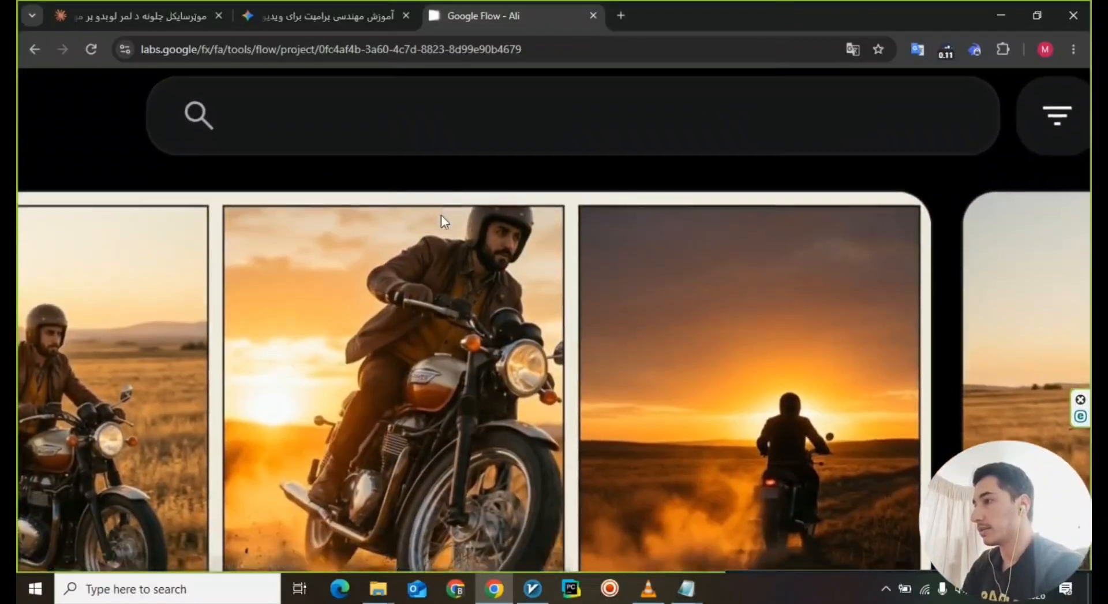
{"action": "scroll", "coordinate": [443, 223], "scroll_direction": "right", "scroll_amount": 14}
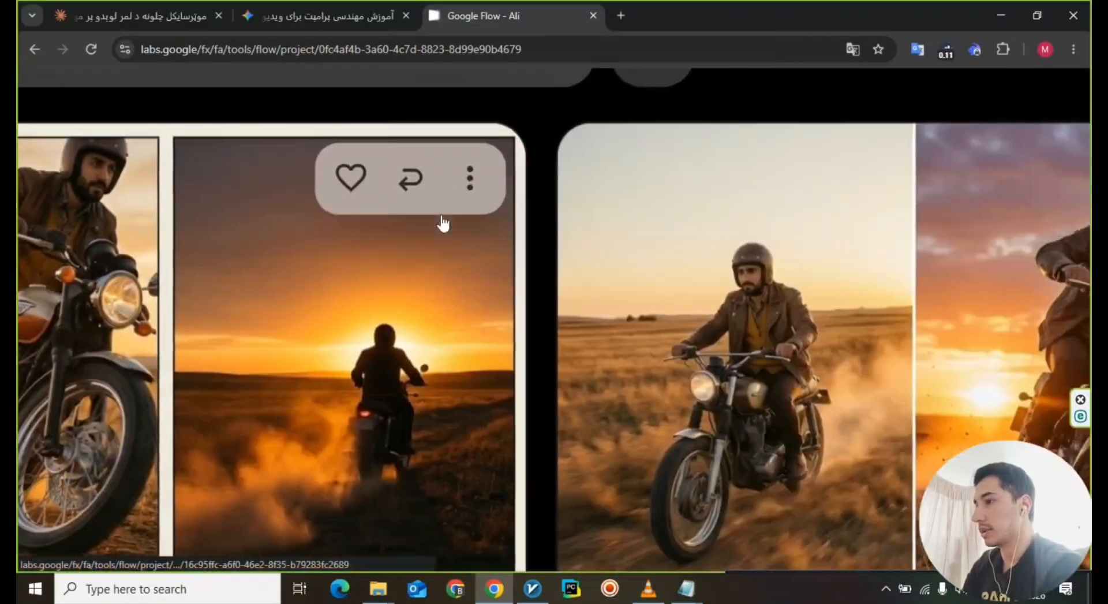
{"action": "scroll", "coordinate": [442, 223], "scroll_direction": "right", "scroll_amount": 10}
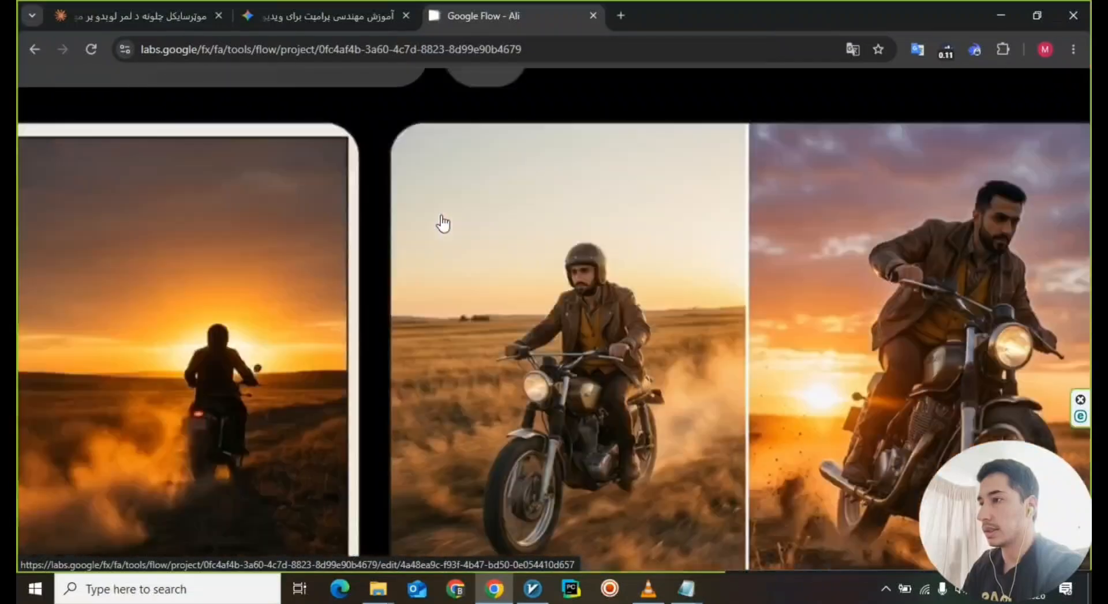
{"action": "scroll", "coordinate": [442, 223], "scroll_direction": "down", "scroll_amount": 5}
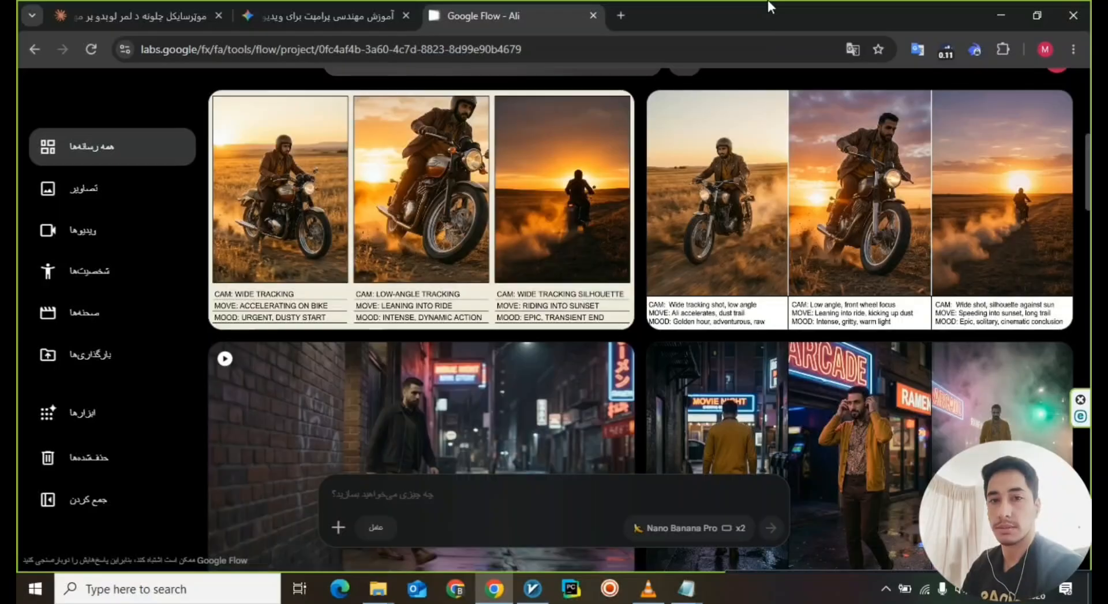
Step: Return to Claude and send a Pashto message approving the storyboard and asking for the video prompt
{"action": "left_click", "coordinate": [113, 4]}
{"action": "scroll", "coordinate": [691, 367], "scroll_direction": "down", "scroll_amount": 5}
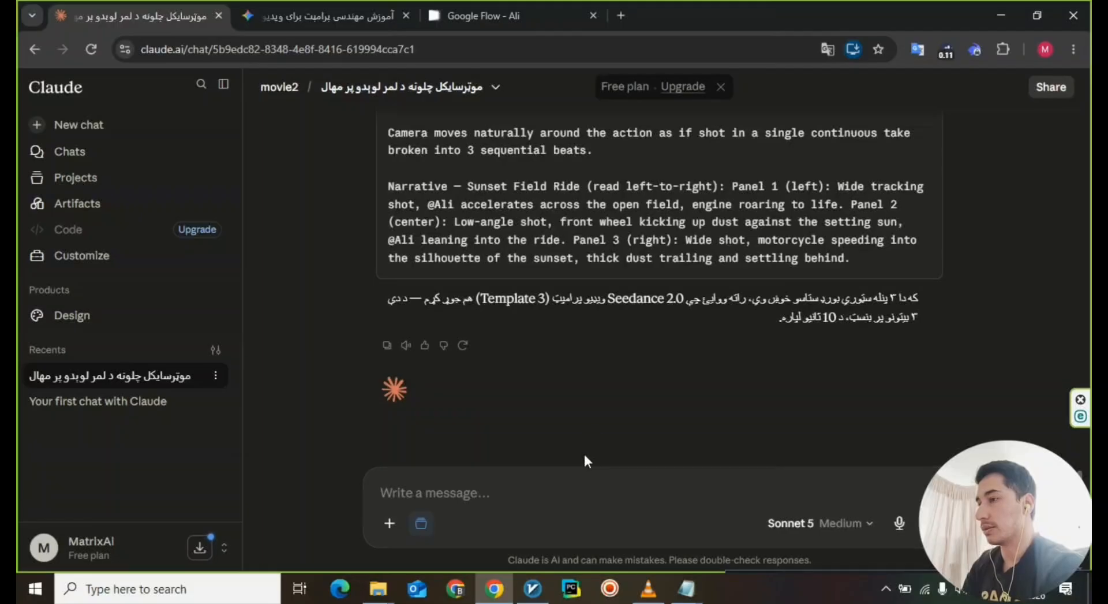
{"action": "key", "text": "ctrl+v"}
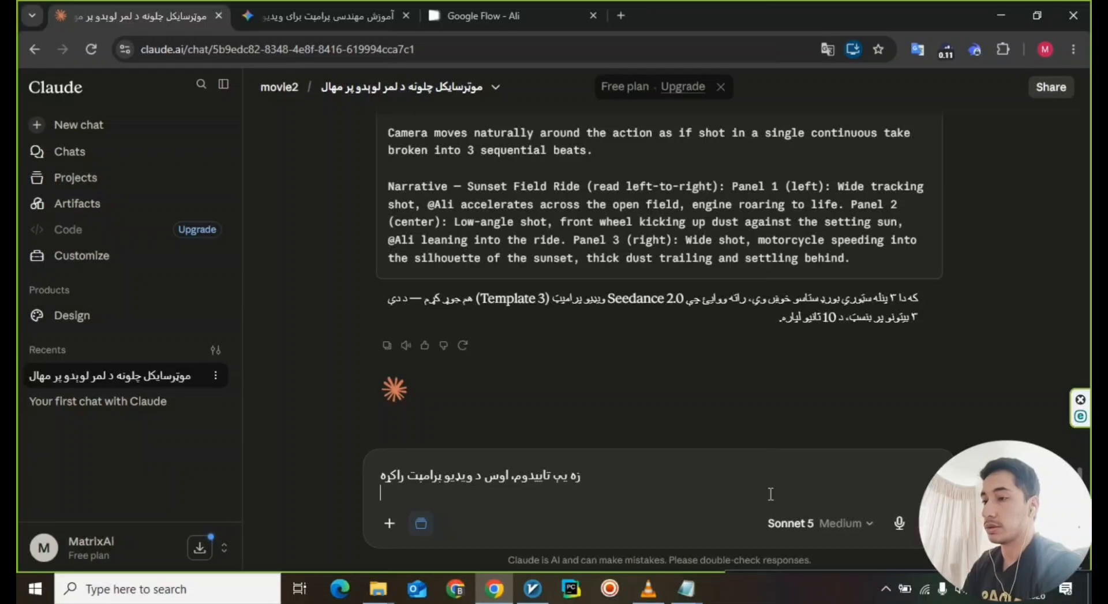
{"action": "key", "text": "Return"}
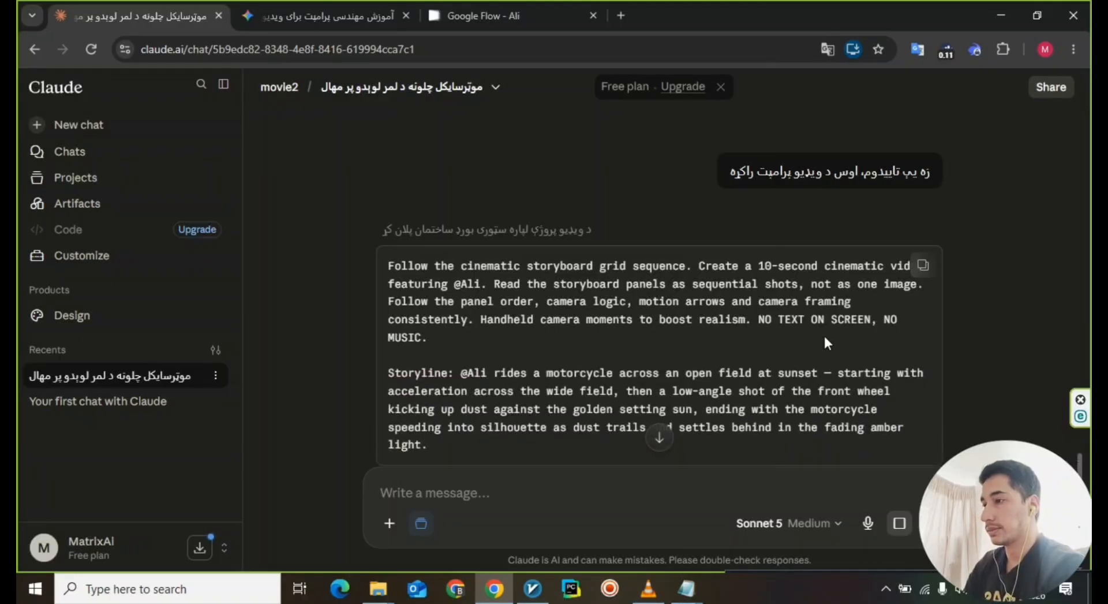
Step: Copy Claude's 10-second cinematic video prompt and switch to the Ali project in Google Flow
{"action": "scroll", "coordinate": [823, 344], "scroll_direction": "up", "scroll_amount": 3}
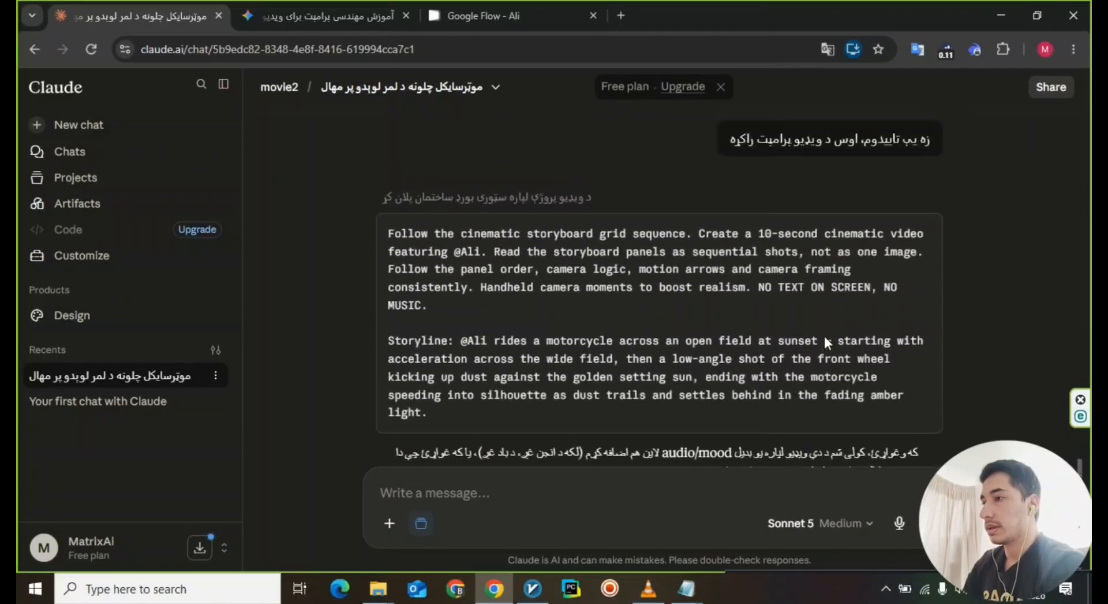
{"action": "left_click", "coordinate": [922, 234]}
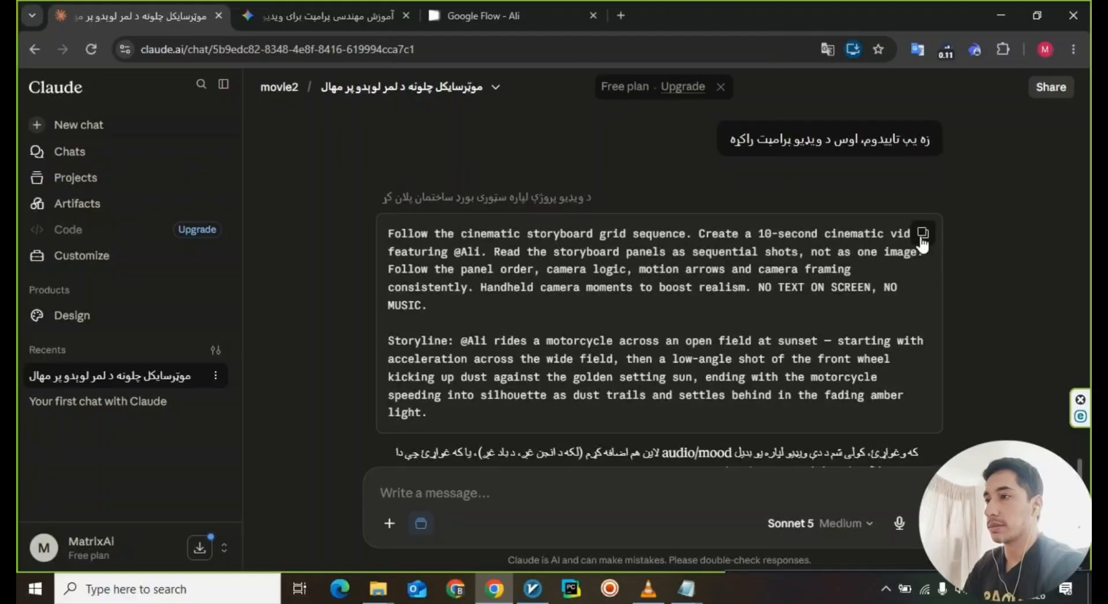
{"action": "left_click", "coordinate": [535, 19]}
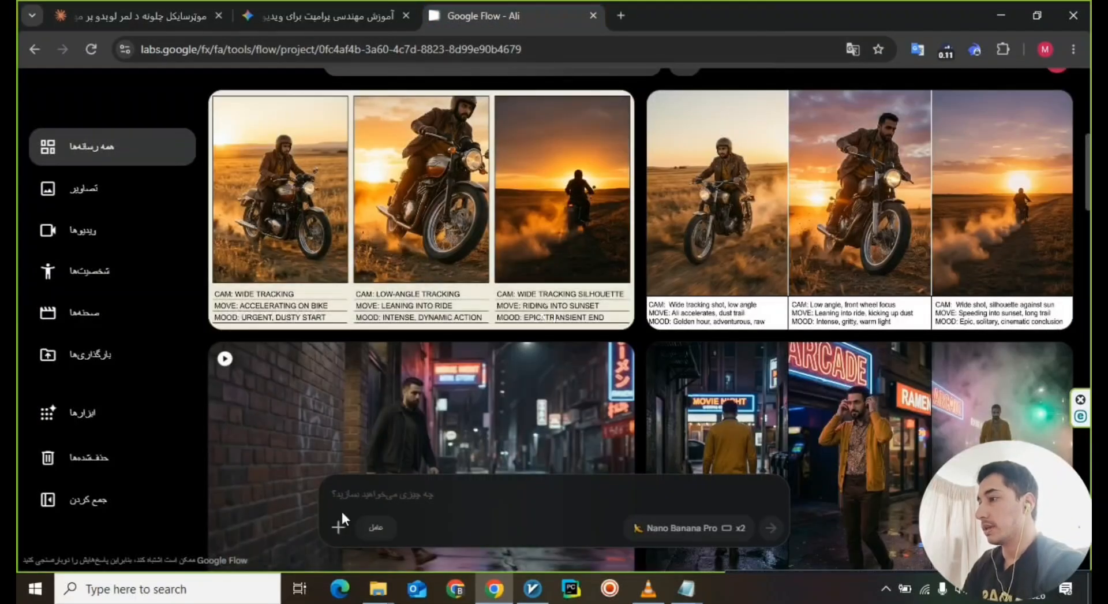
Step: Attach the Ali character and the first "Motorcycle ride in field" storyboard image to the new prompt
{"action": "left_click", "coordinate": [339, 527]}
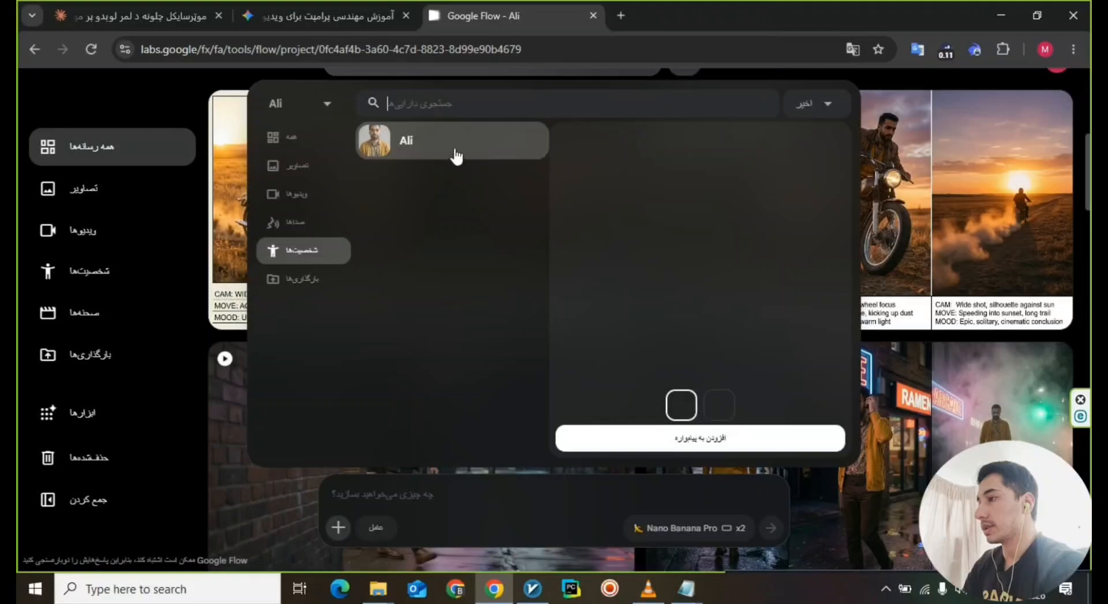
{"action": "left_click", "coordinate": [623, 438]}
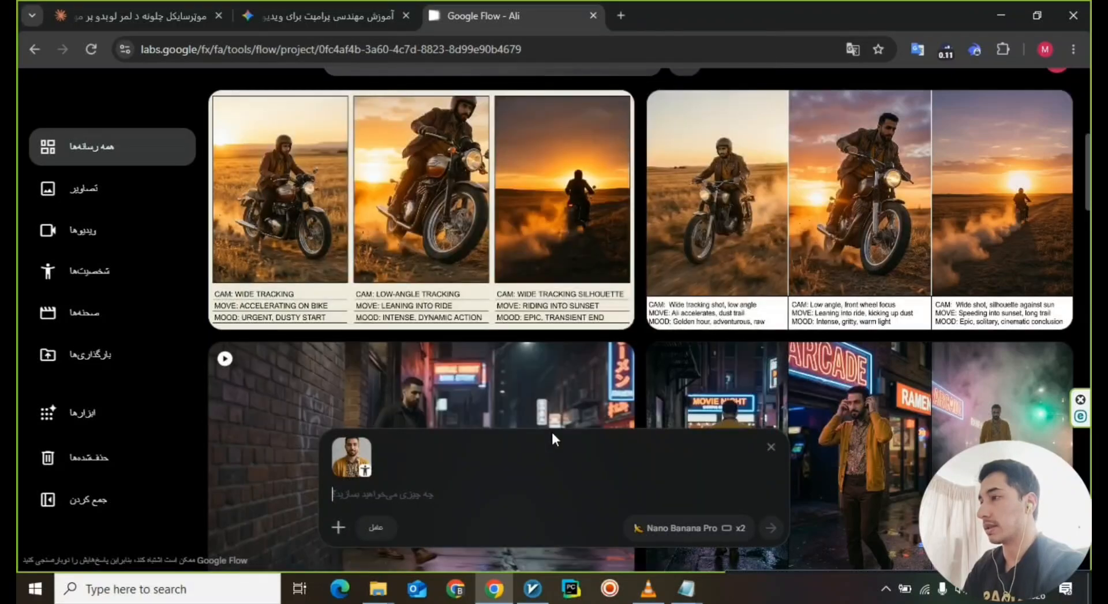
{"action": "left_click", "coordinate": [338, 527]}
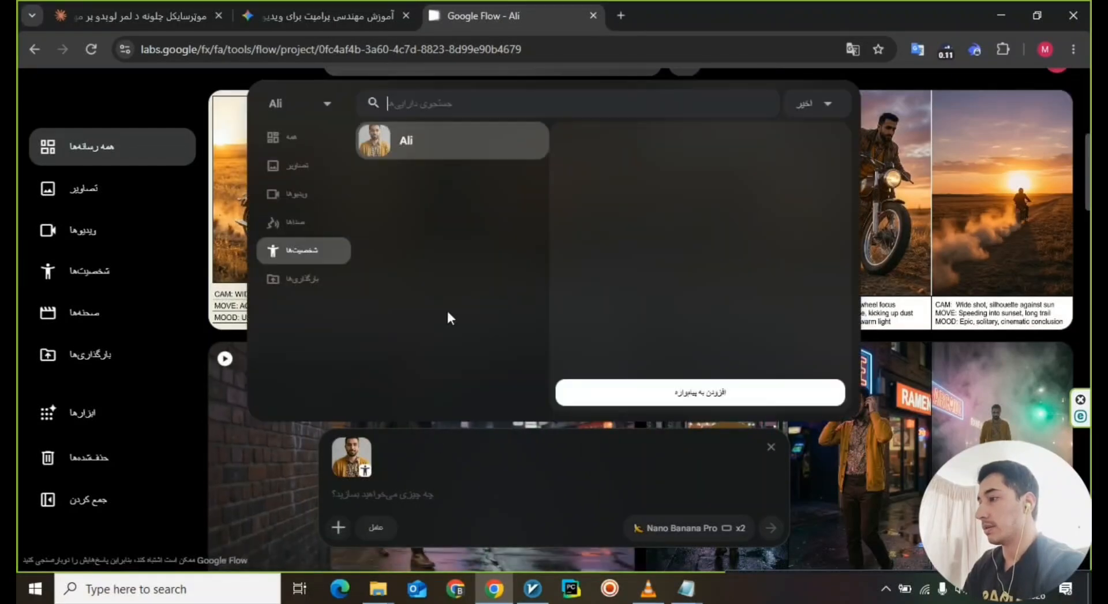
{"action": "left_click", "coordinate": [297, 164]}
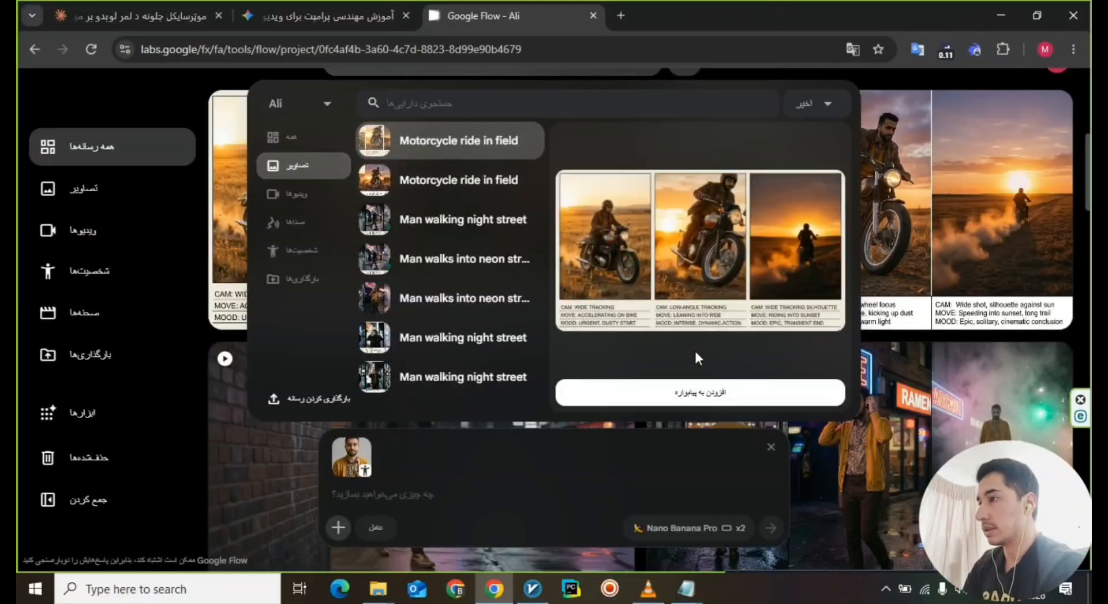
{"action": "left_click", "coordinate": [685, 397]}
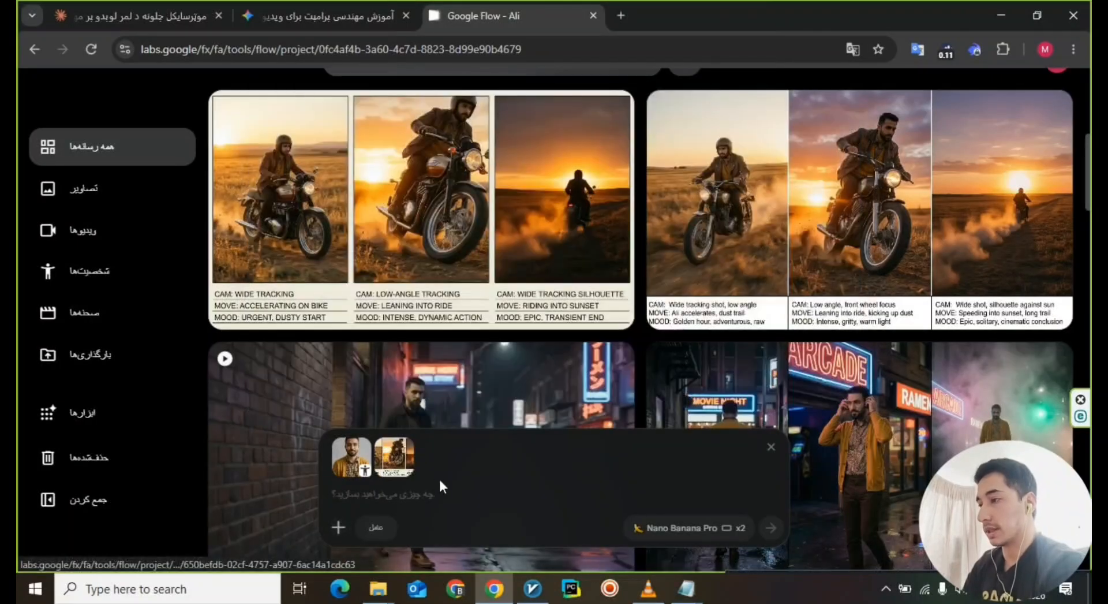
Step: Paste the motorcycle storyline prompt, switch the output to a single 16:9, 10-second Omni Flash video, and generate it
{"action": "key", "text": "ctrl+v"}
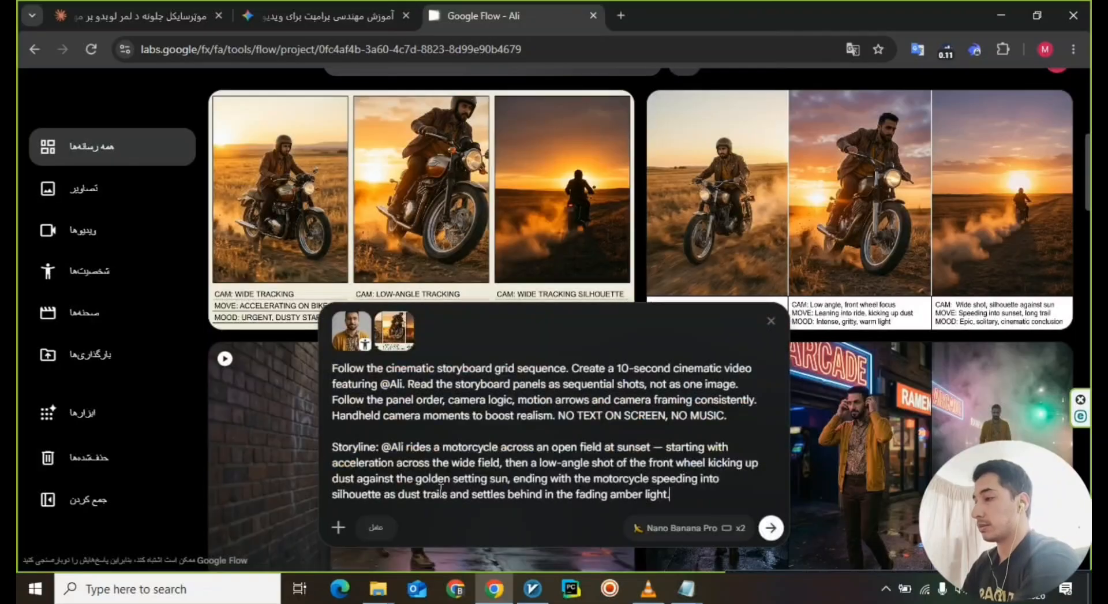
{"action": "left_click", "coordinate": [705, 526]}
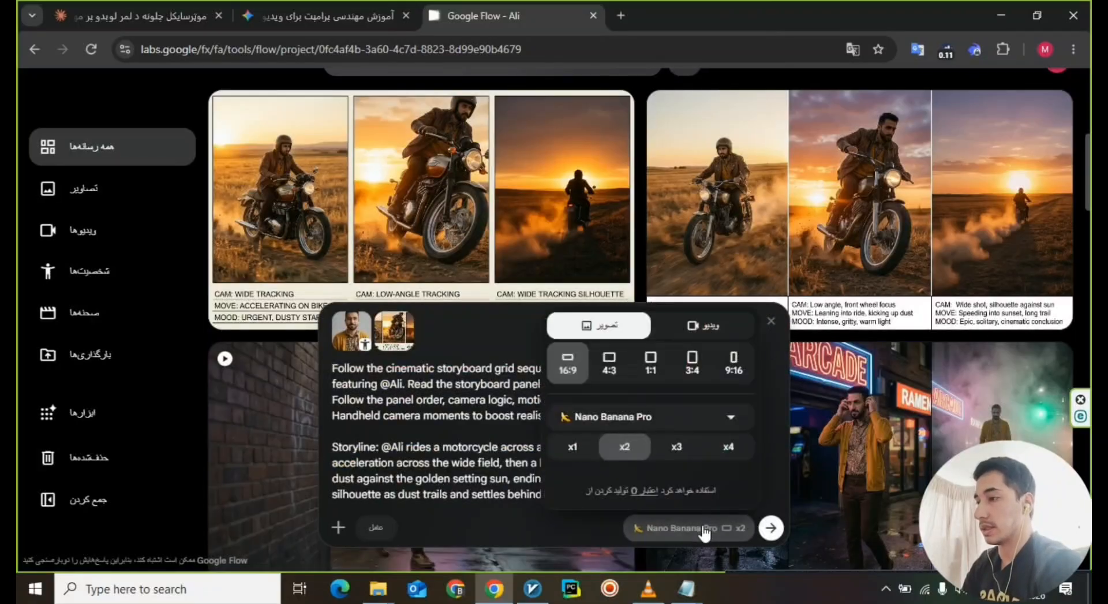
{"action": "left_click", "coordinate": [713, 328]}
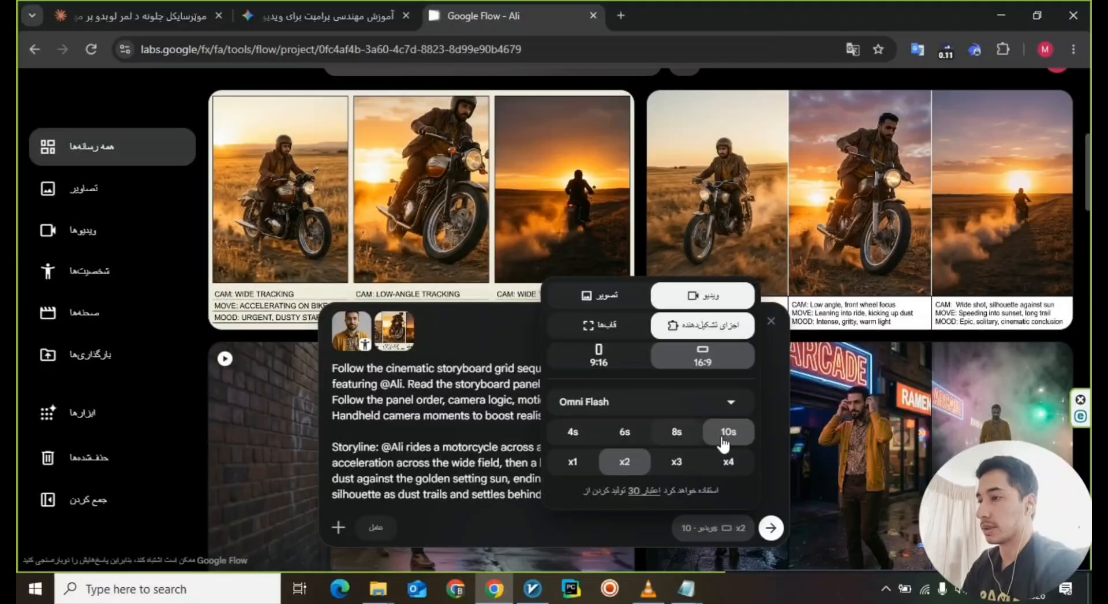
{"action": "left_click", "coordinate": [571, 461]}
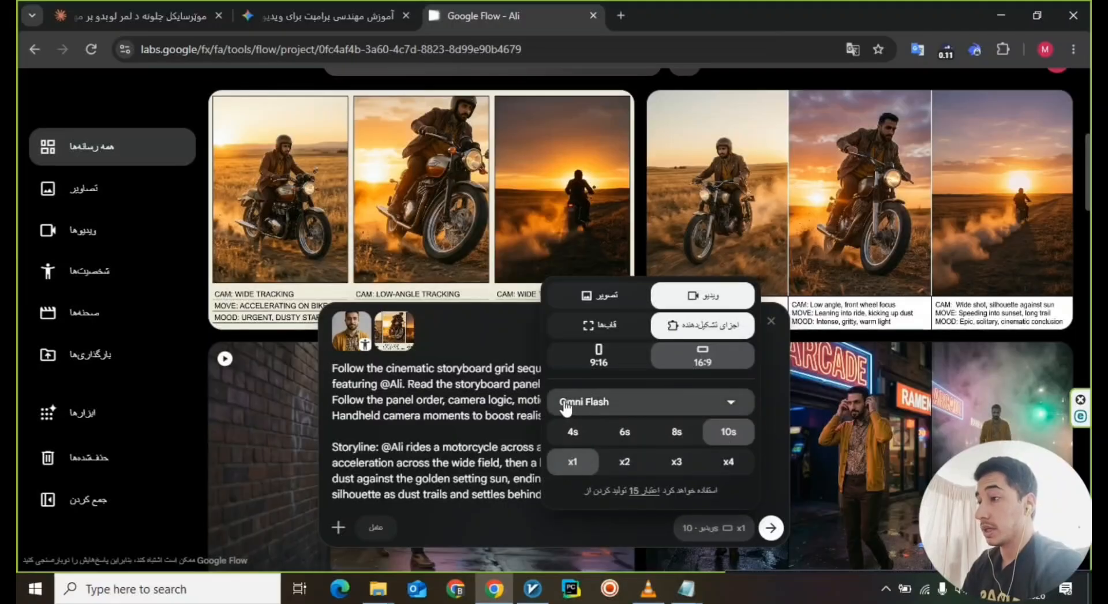
{"action": "left_click", "coordinate": [772, 529]}
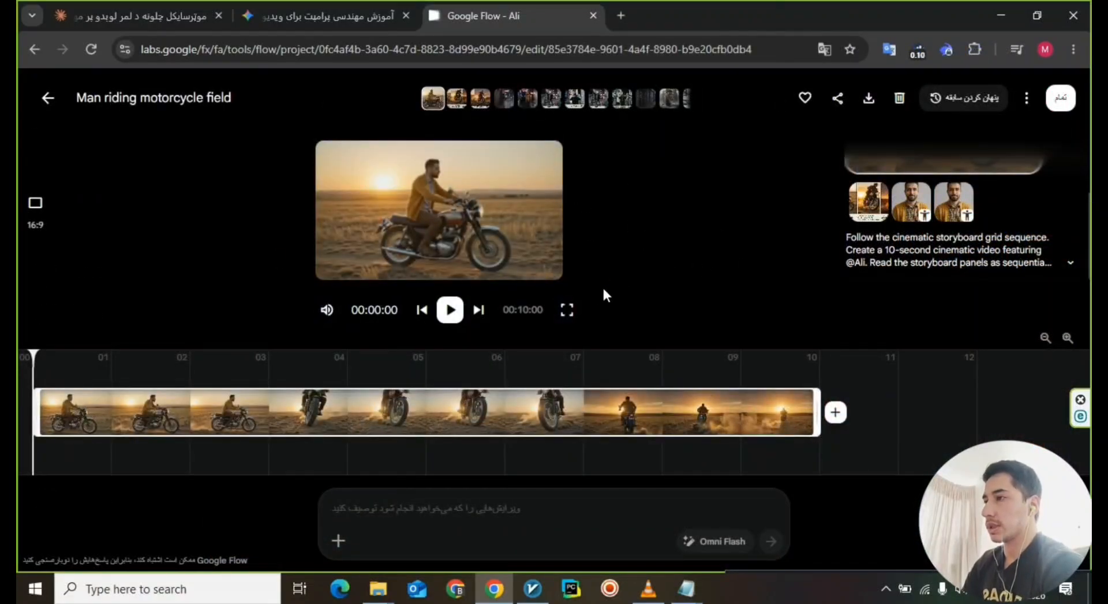
Step: Watch the generated "Man riding motorcycle field" video in full screen and return to its editing view
{"action": "left_click", "coordinate": [567, 310]}
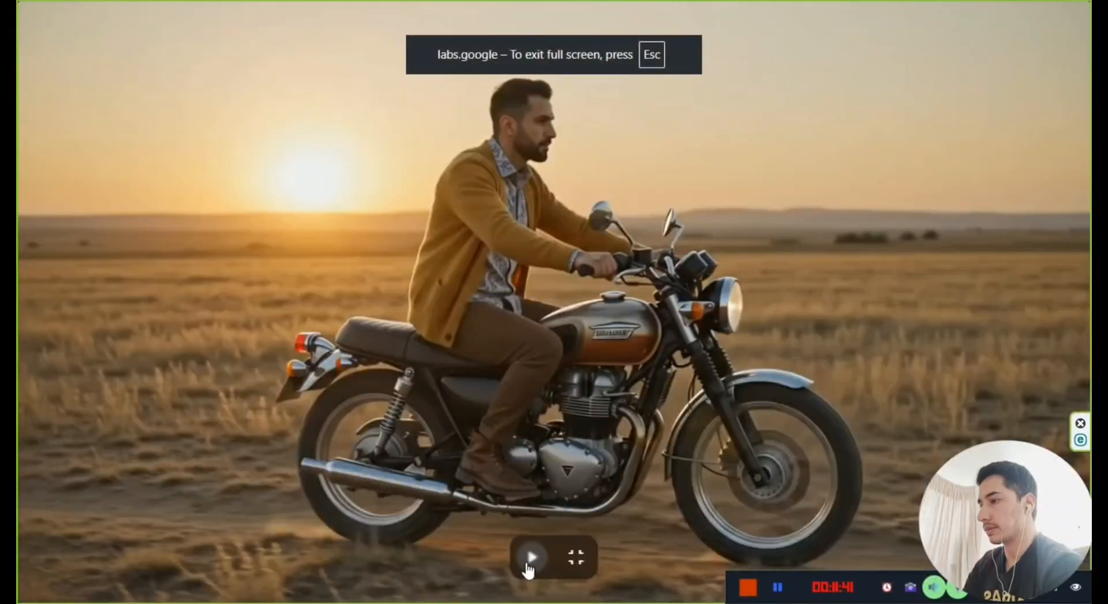
{"action": "left_click", "coordinate": [530, 557]}
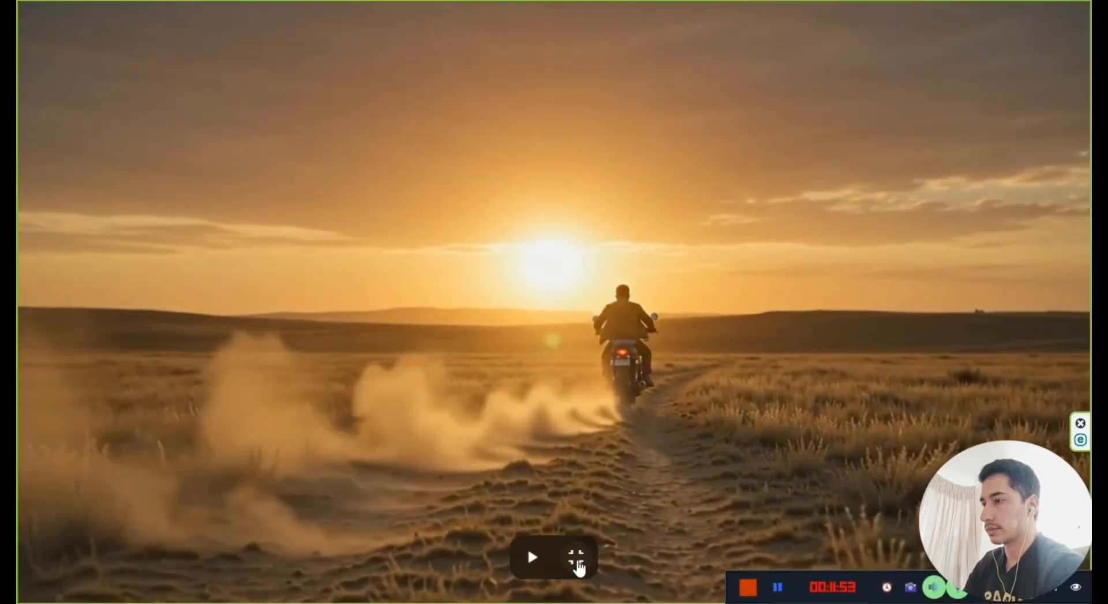
{"action": "left_click", "coordinate": [577, 559]}
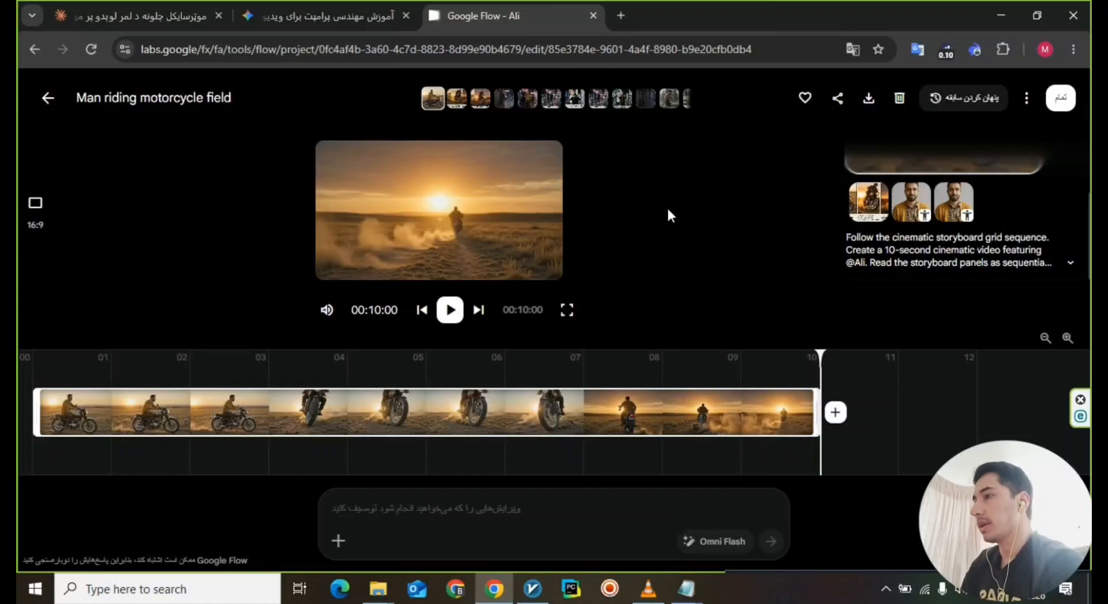
Step: Send Claude a Pashto message requesting the same character speaking the given dialogue in a modern YouTube studio behind a microphone and laptop
{"action": "left_click", "coordinate": [684, 588]}
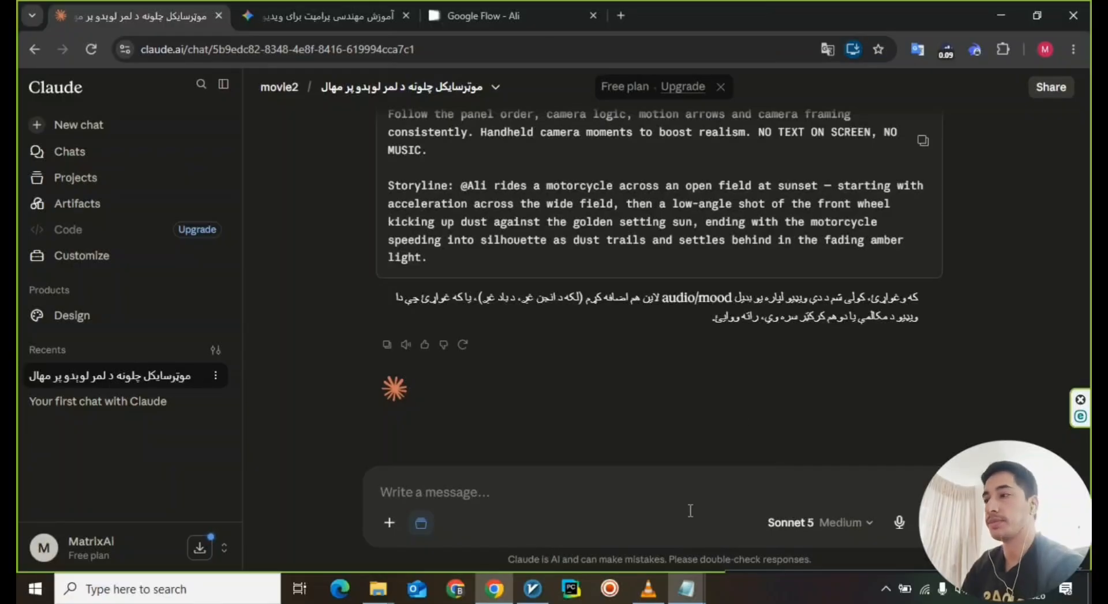
{"action": "key", "text": "ctrl+v"}
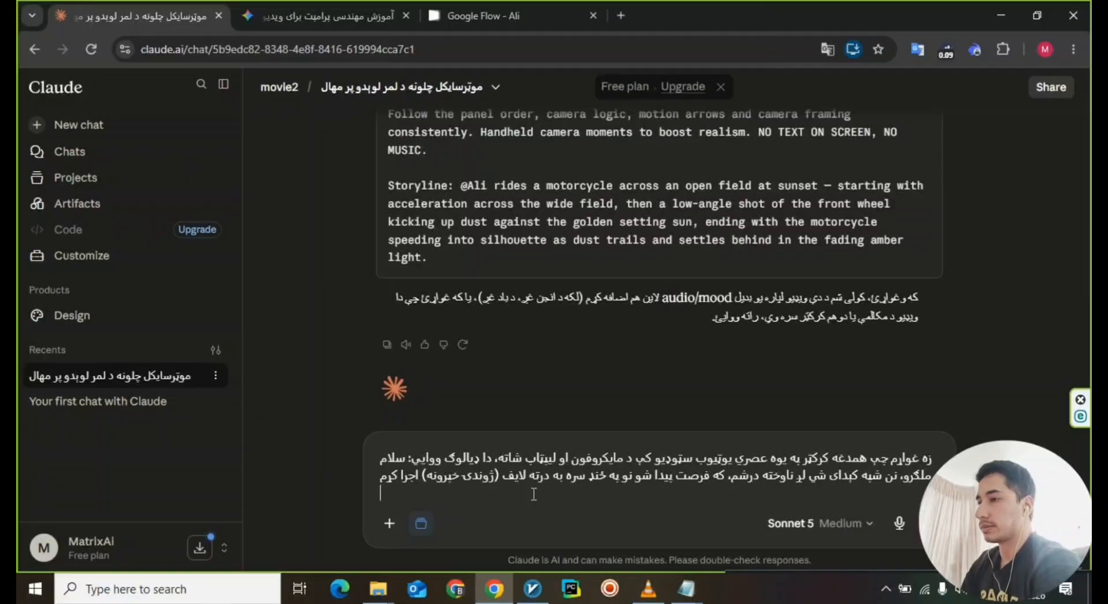
{"action": "key", "text": "Return"}
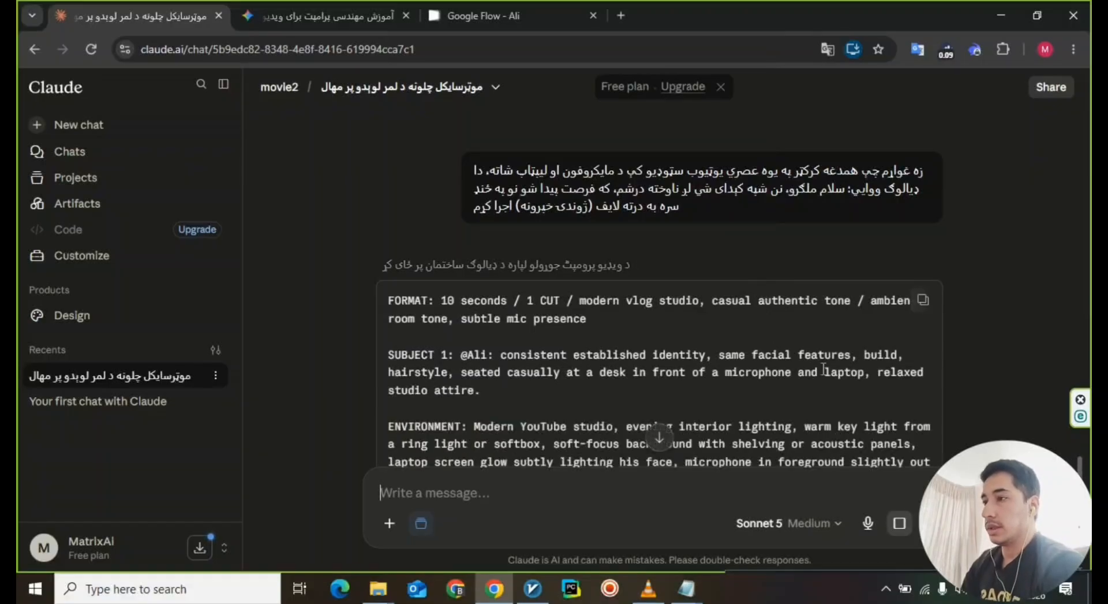
Step: Review and copy Claude's 10-second vlog studio prompt, and switch to the Ali project in Google Flow
{"action": "scroll", "coordinate": [824, 368], "scroll_direction": "down", "scroll_amount": 4}
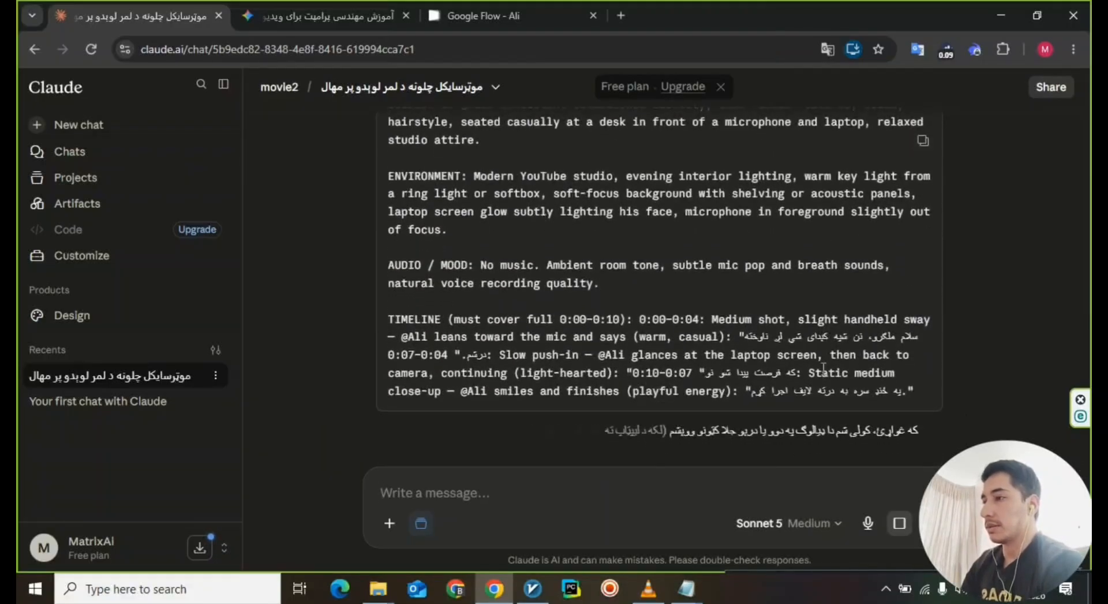
{"action": "scroll", "coordinate": [824, 368], "scroll_direction": "up", "scroll_amount": 3}
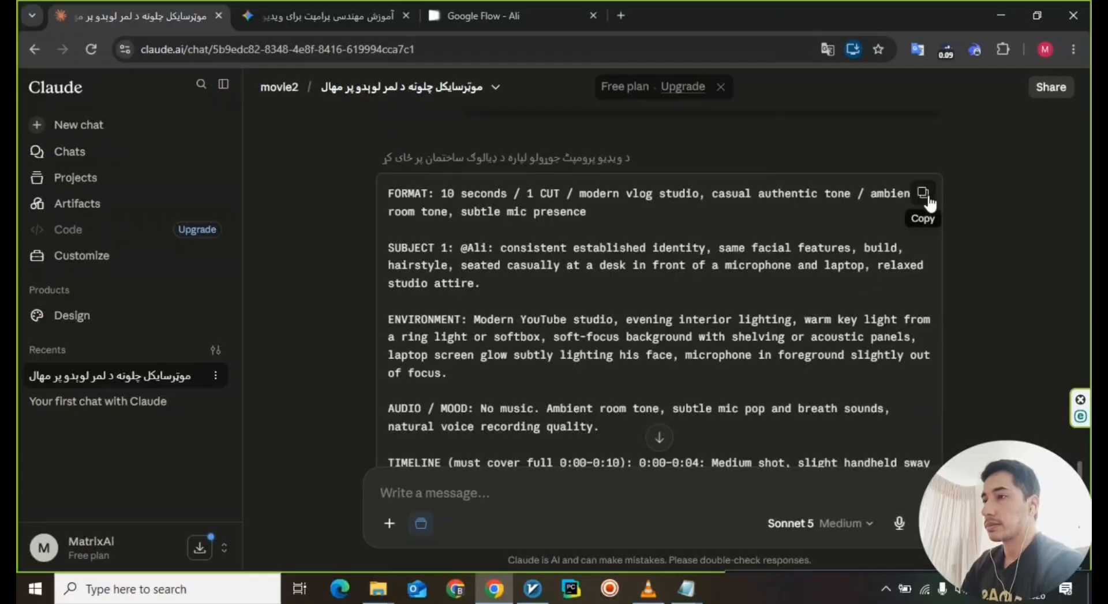
{"action": "left_click", "coordinate": [926, 199]}
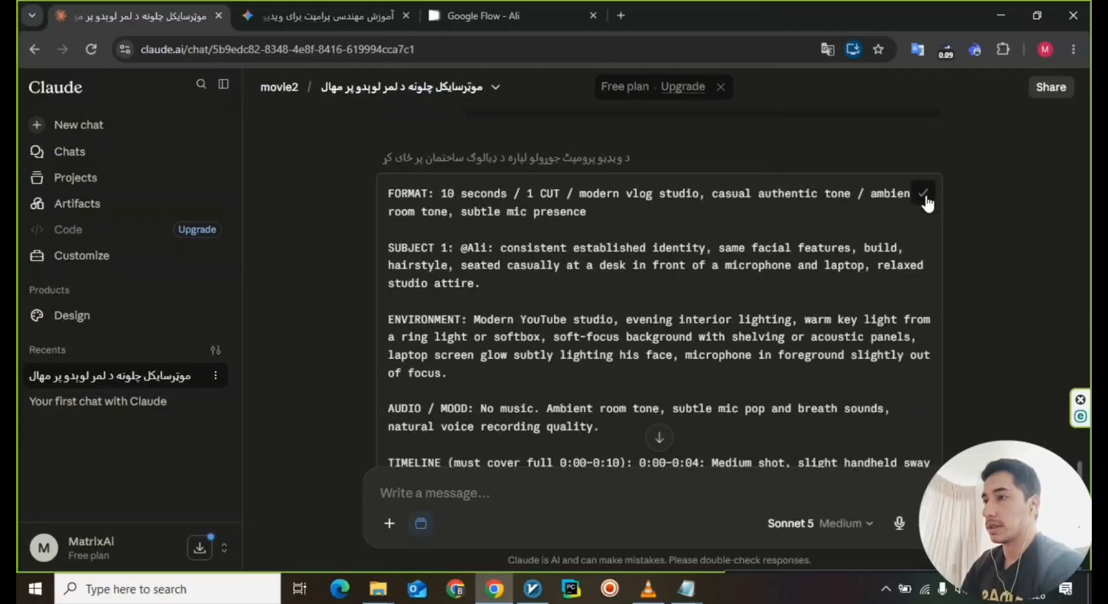
{"action": "left_click", "coordinate": [529, 14]}
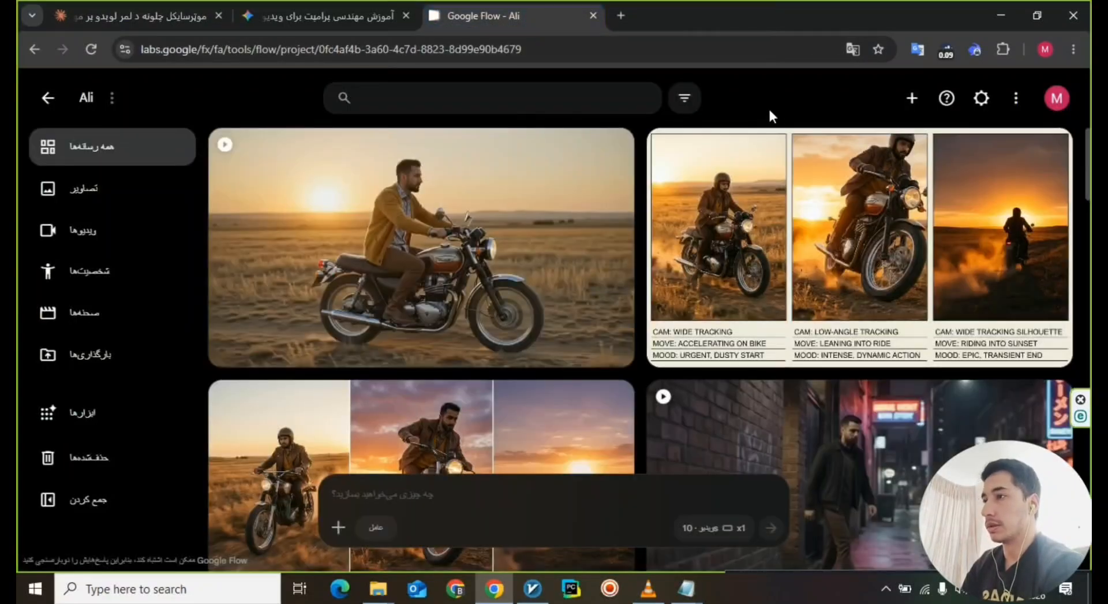
Step: Attach the Ali character to the empty prompt for the studio video
{"action": "left_click", "coordinate": [339, 530]}
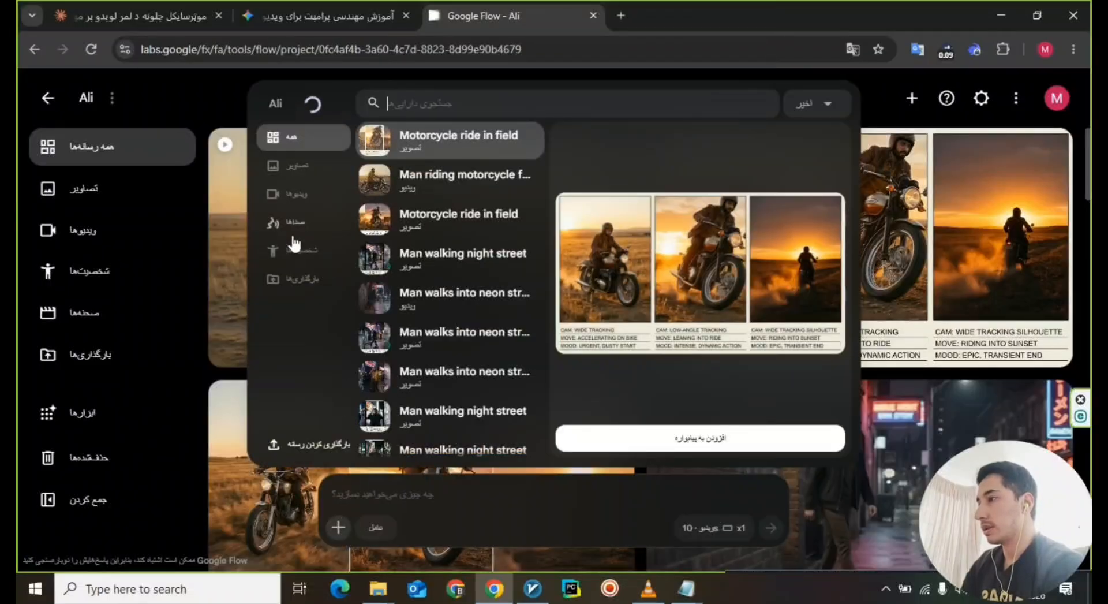
{"action": "left_click", "coordinate": [300, 256]}
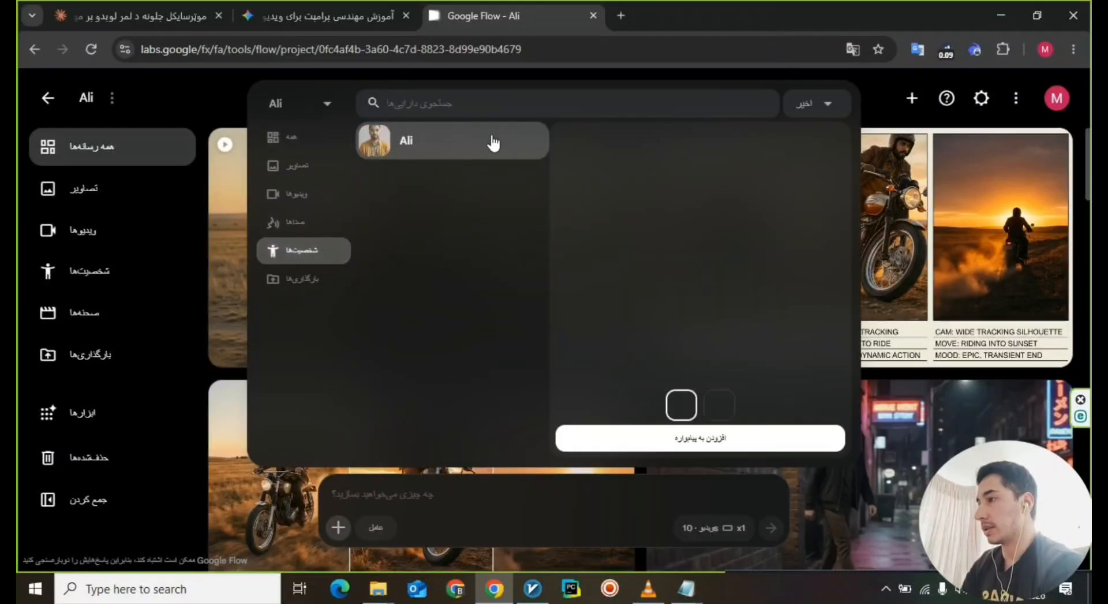
{"action": "left_click", "coordinate": [613, 441]}
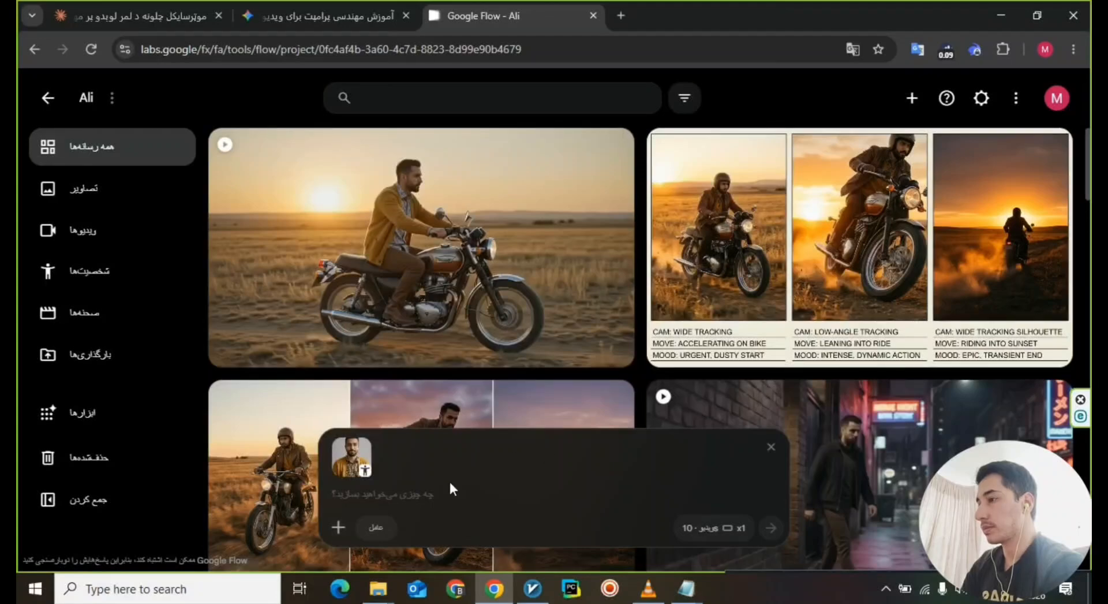
Step: Paste the vlog studio prompt, check the 10-second x1 Omni Flash video settings, and generate the video
{"action": "left_click", "coordinate": [416, 494]}
{"action": "key", "text": "ctrl+v"}
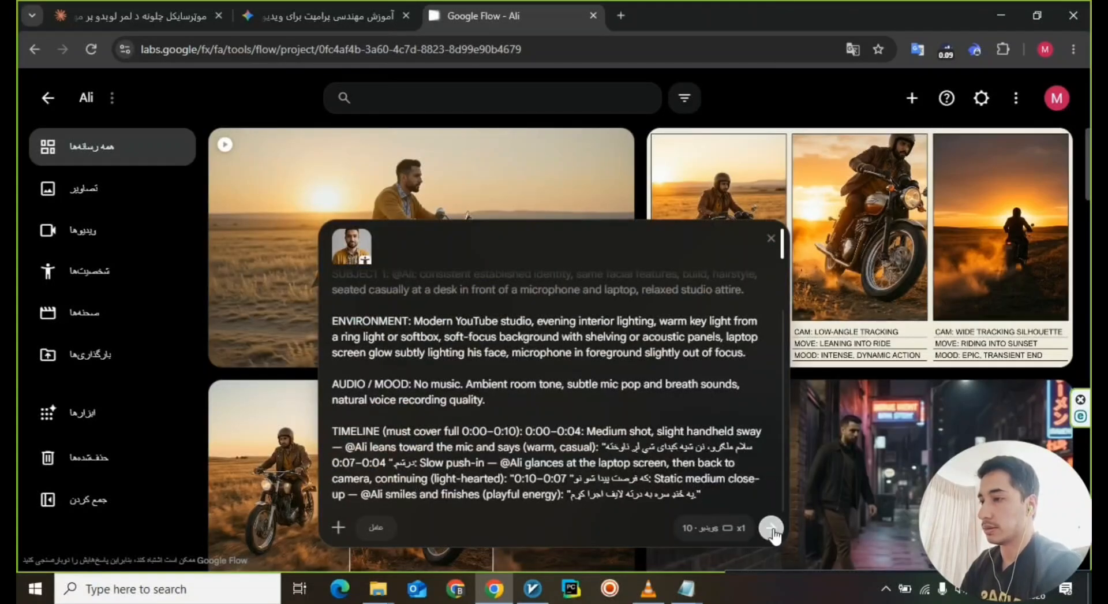
{"action": "left_click", "coordinate": [732, 530]}
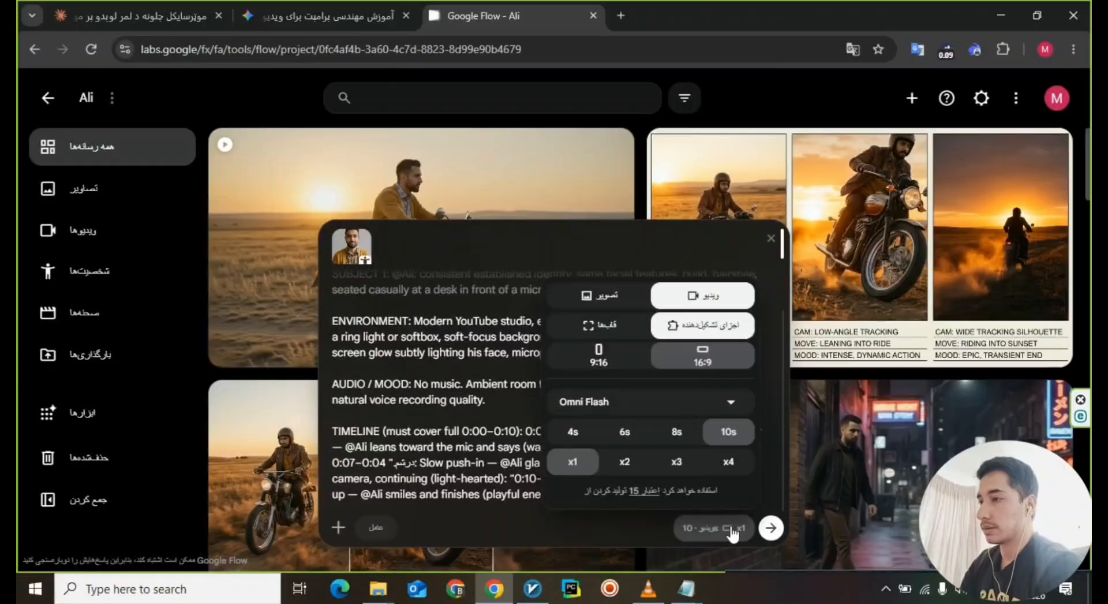
{"action": "left_click", "coordinate": [732, 530]}
{"action": "left_click", "coordinate": [771, 527]}
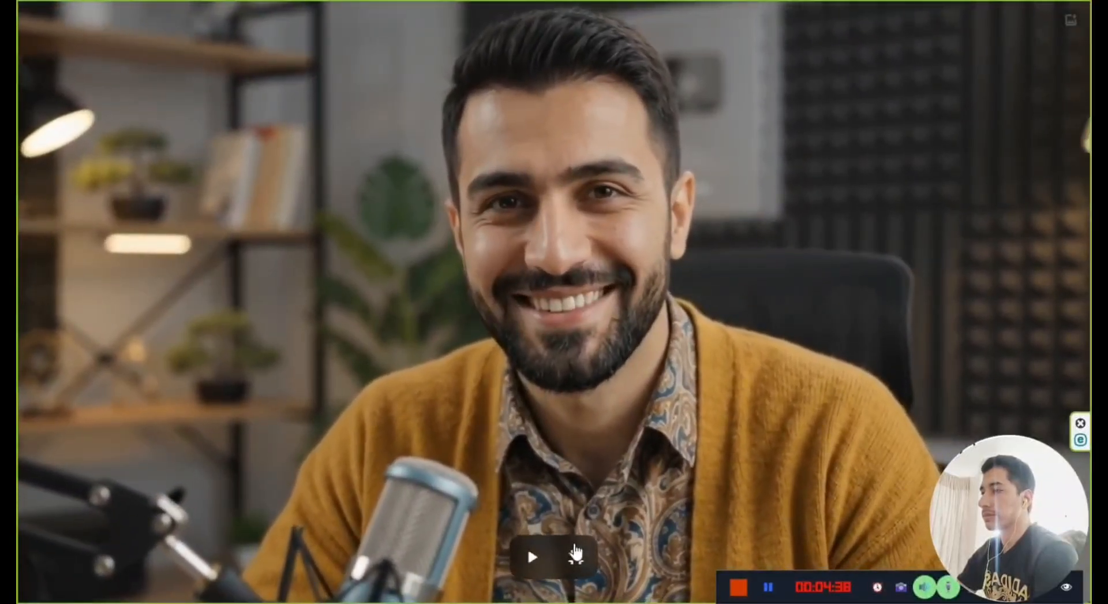
Step: Exit the full-screen studio video and ask Claude in Pashto for a video prompt that zooms in on the character's facial skin with realistic detail
{"action": "left_click", "coordinate": [576, 558]}
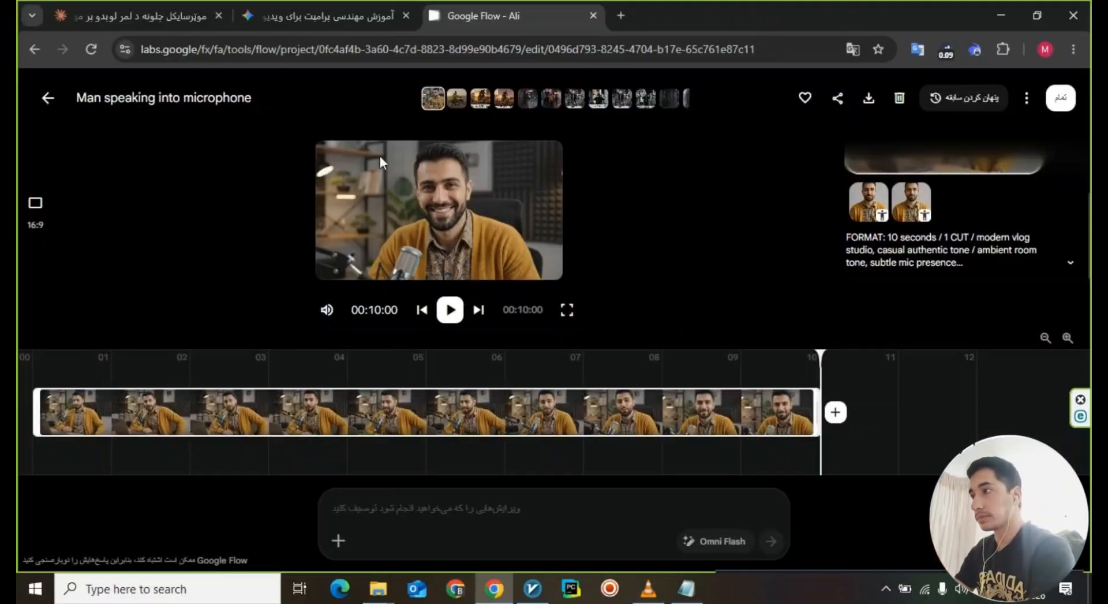
{"action": "left_click", "coordinate": [139, 15]}
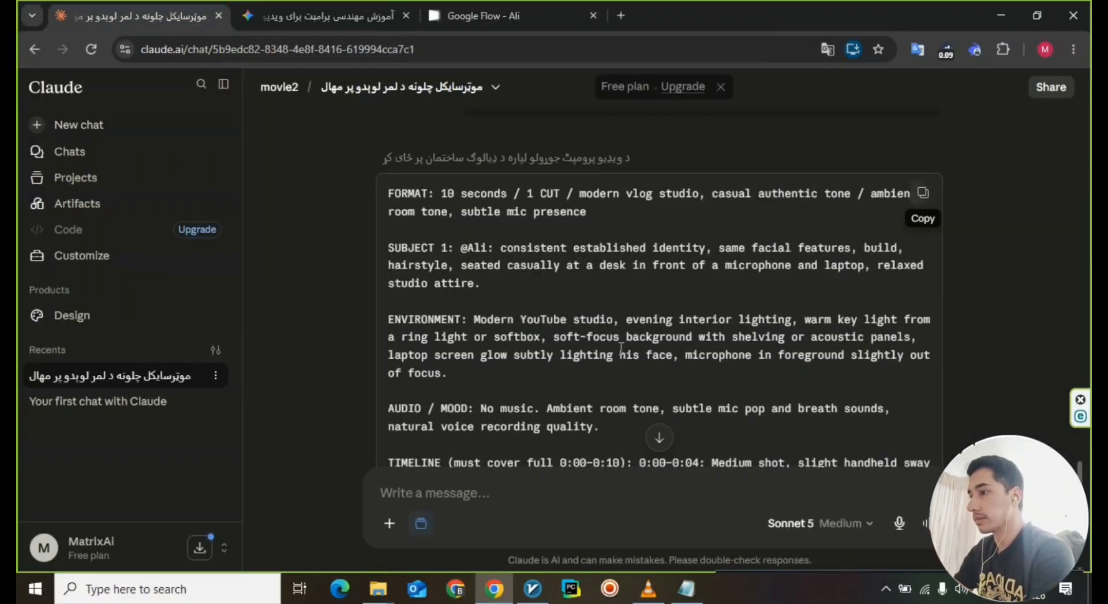
{"action": "scroll", "coordinate": [620, 347], "scroll_direction": "down", "scroll_amount": 5}
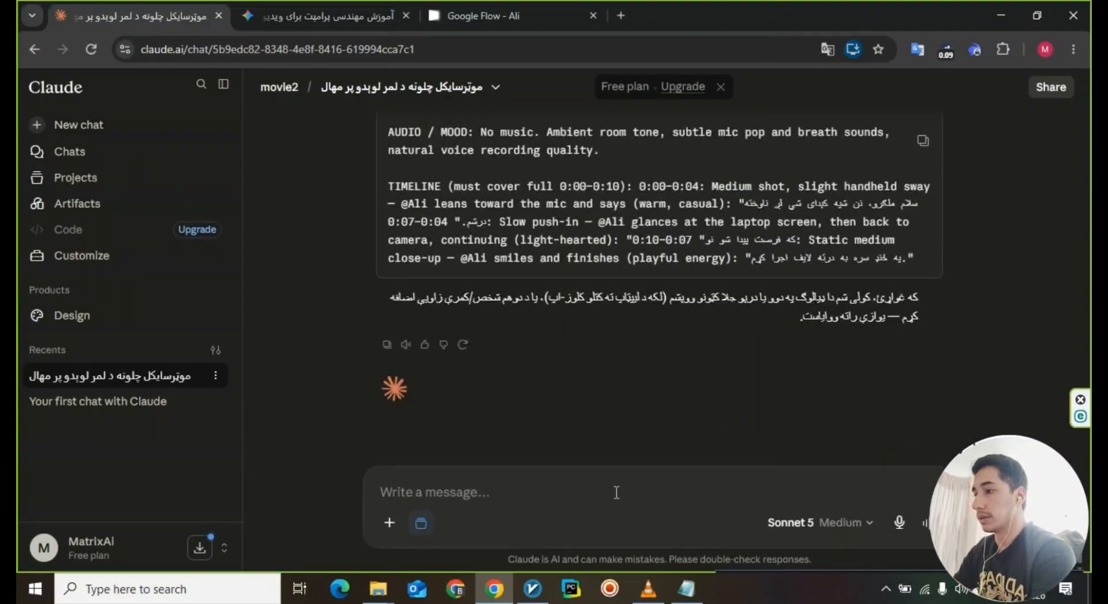
{"action": "left_click", "coordinate": [514, 483]}
{"action": "key", "text": "ctrl+v"}
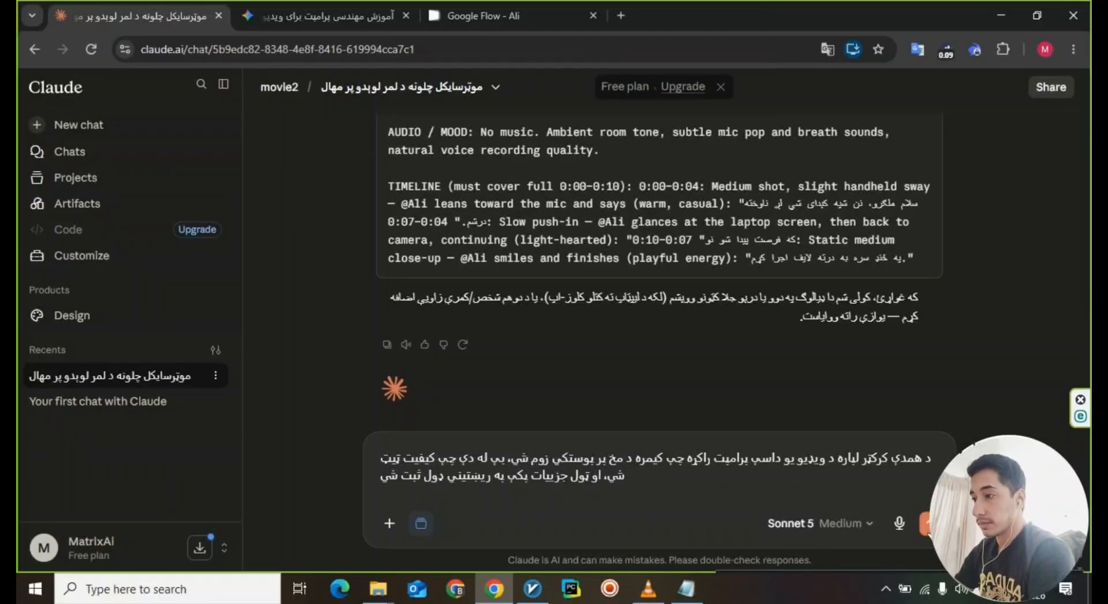
{"action": "left_click", "coordinate": [926, 523]}
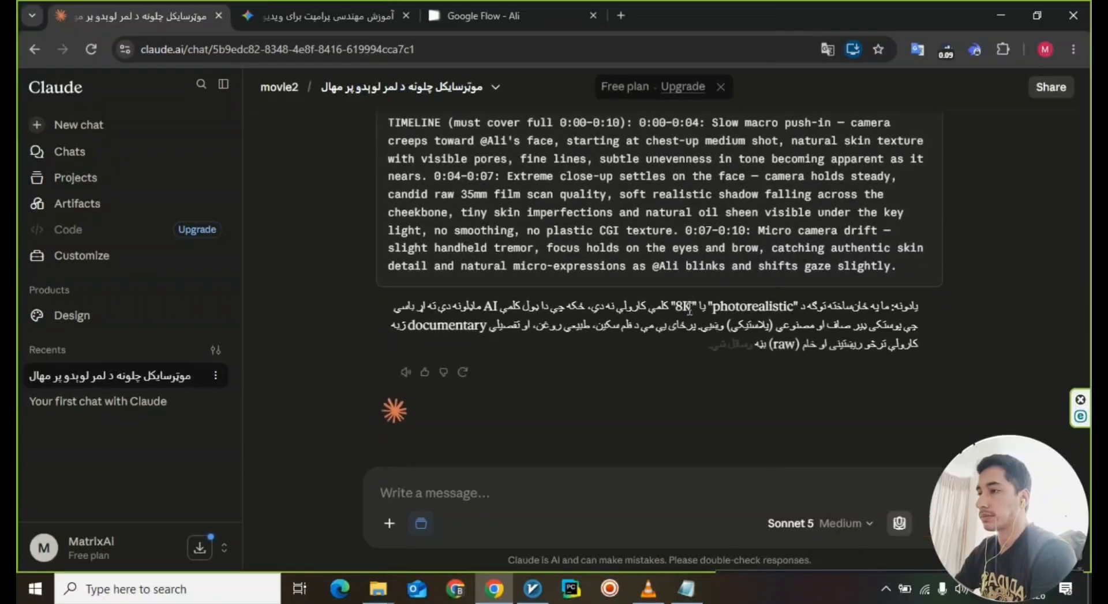
Step: Copy Claude's extreme close-up macro video prompt and return to the Ali project's media overview in Google Flow
{"action": "scroll", "coordinate": [688, 308], "scroll_direction": "up", "scroll_amount": 5}
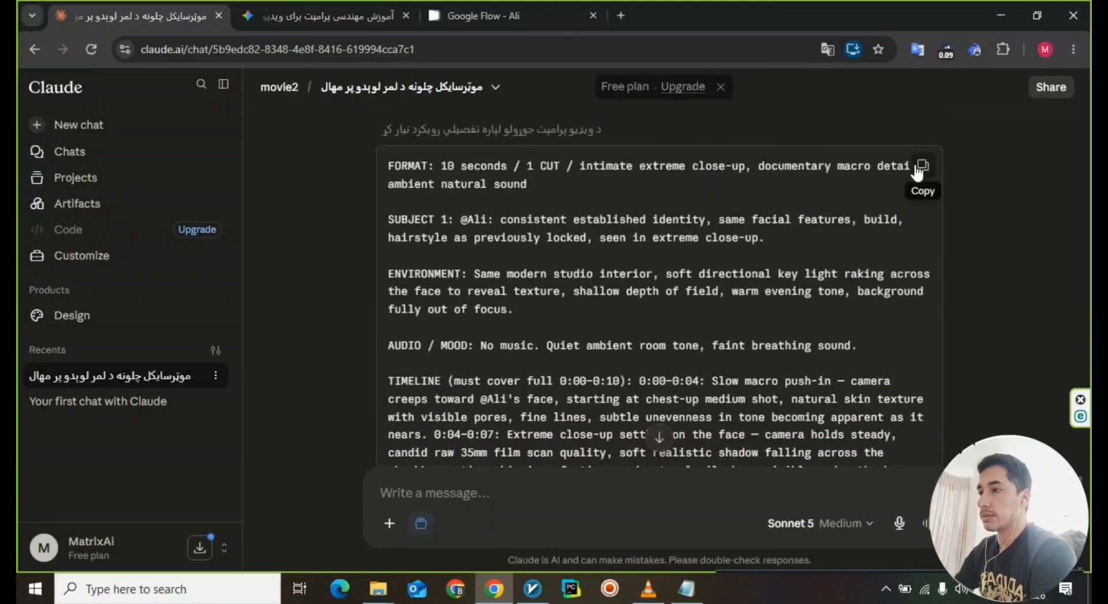
{"action": "left_click", "coordinate": [920, 170]}
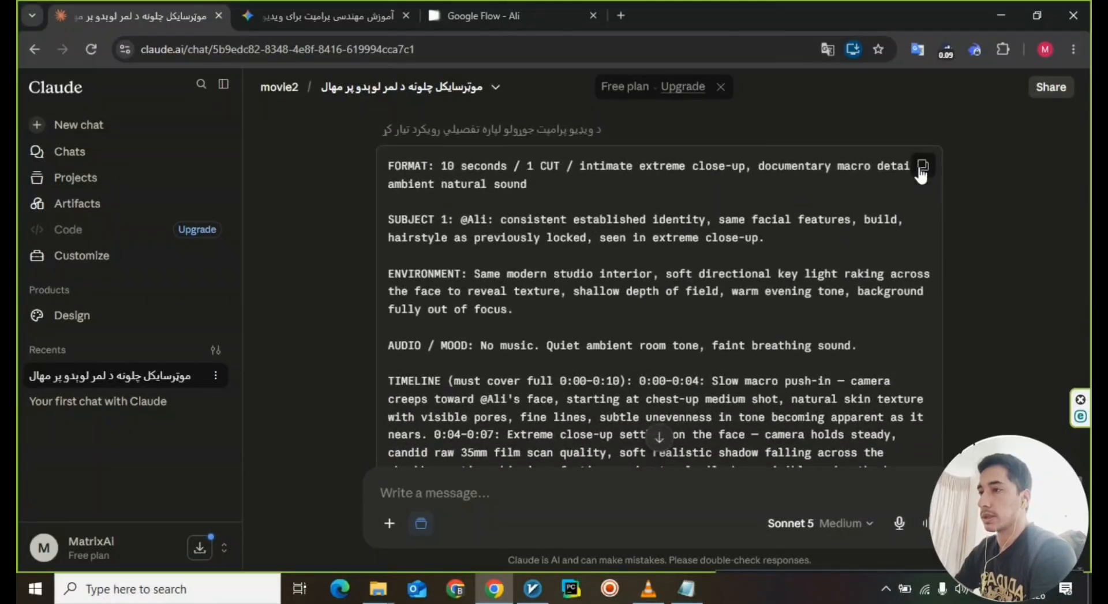
{"action": "left_click", "coordinate": [519, 8]}
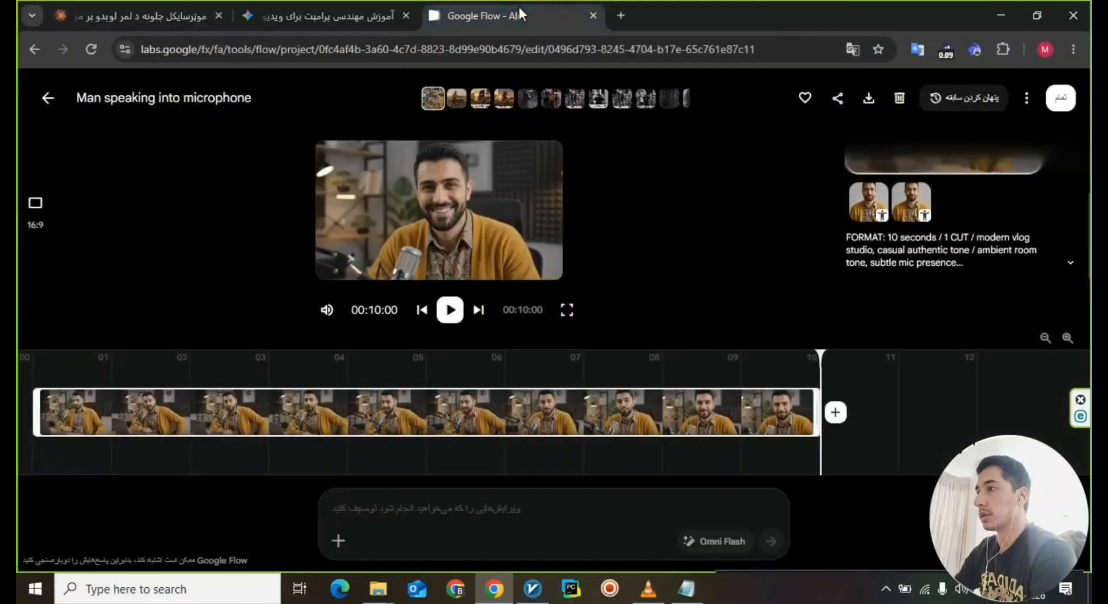
{"action": "left_click", "coordinate": [45, 101]}
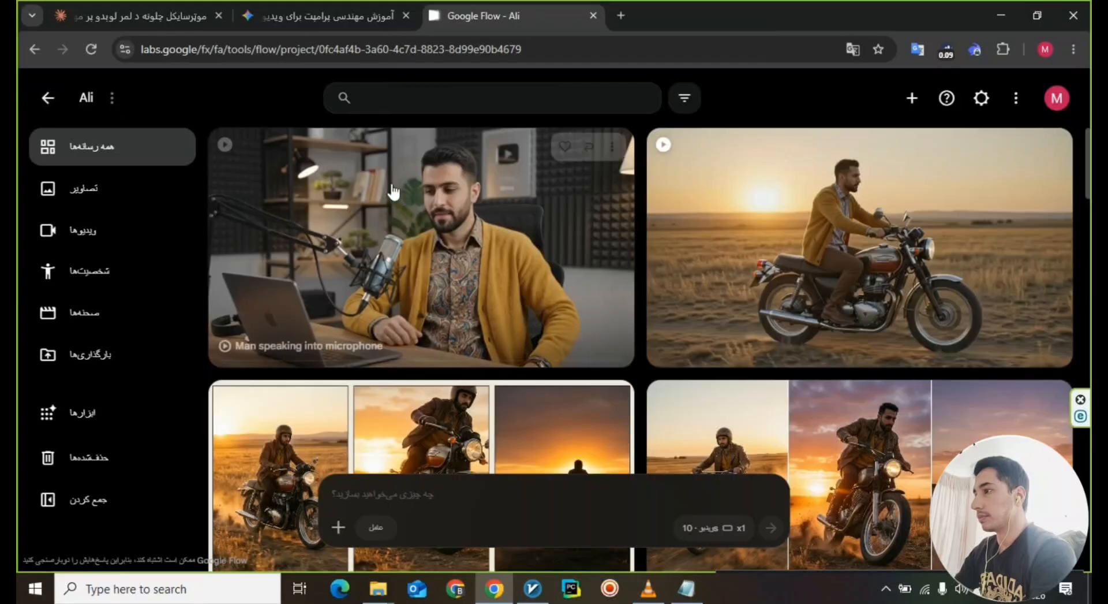
Step: Check the Ali character's image and voice references, and attach the character to the new prompt
{"action": "left_click", "coordinate": [336, 528]}
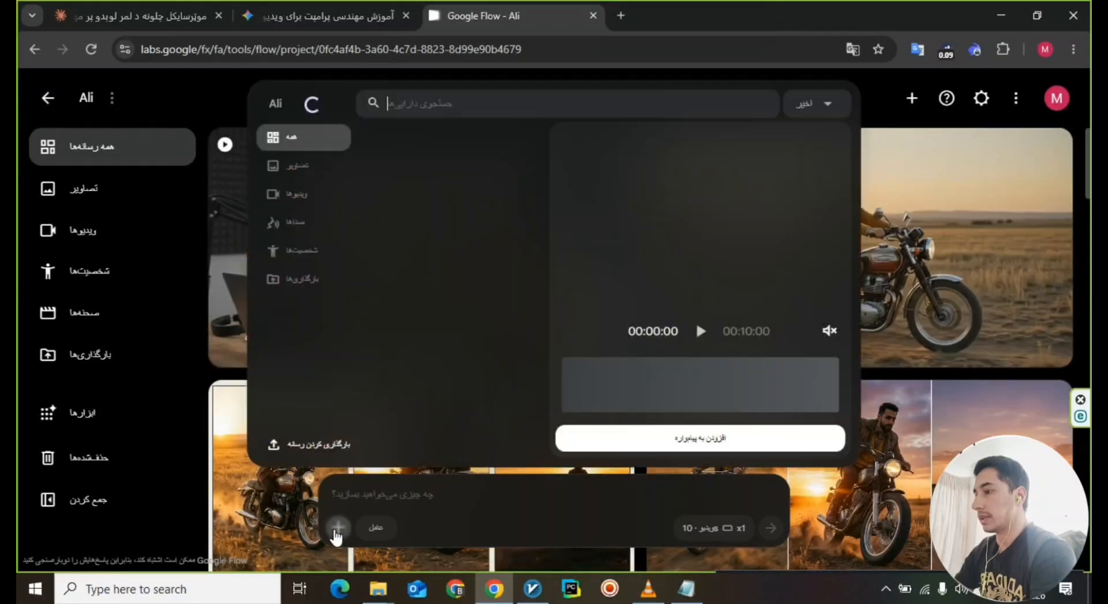
{"action": "left_click", "coordinate": [308, 257]}
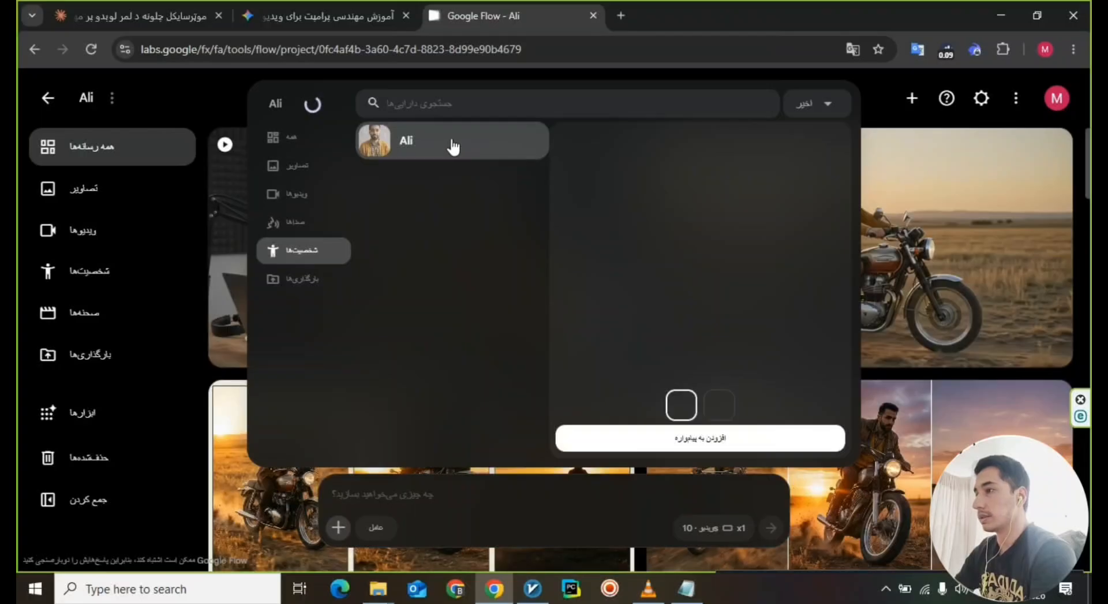
{"action": "left_click", "coordinate": [729, 406]}
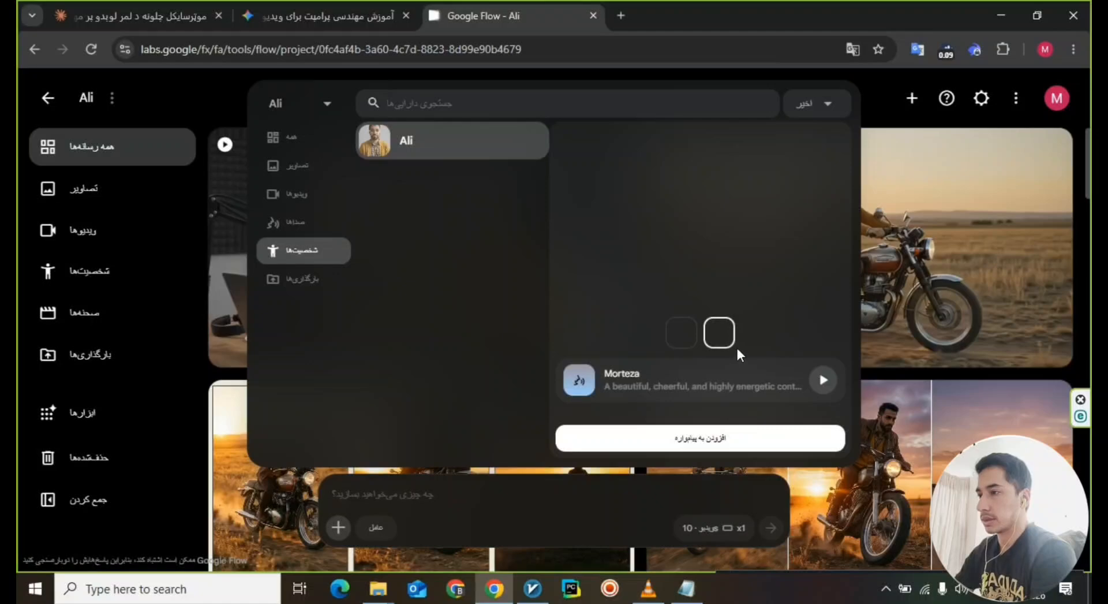
{"action": "left_click", "coordinate": [688, 338]}
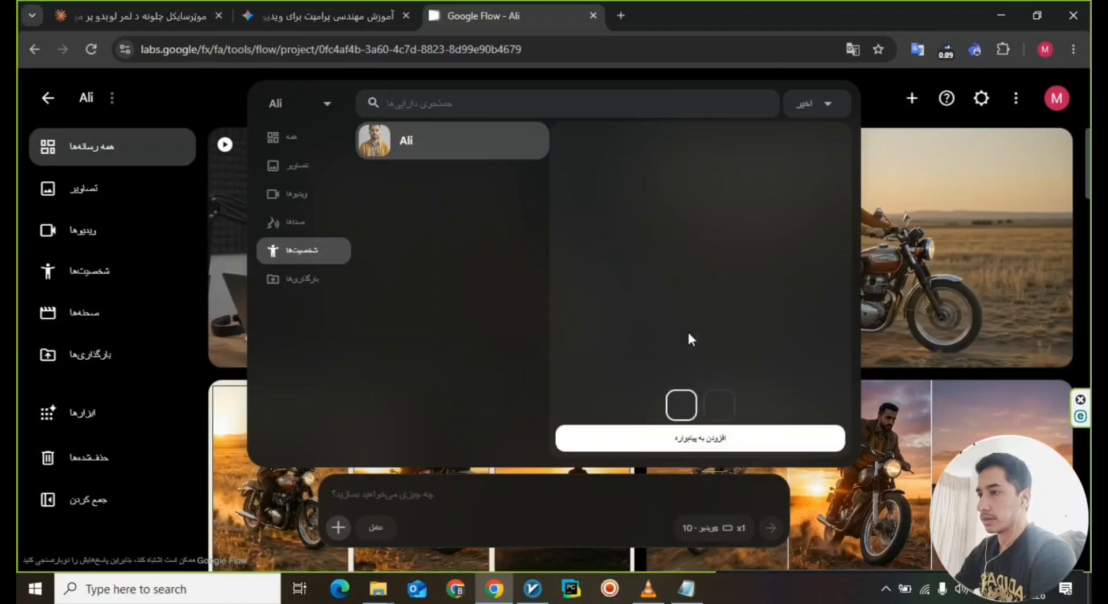
{"action": "left_click", "coordinate": [680, 442]}
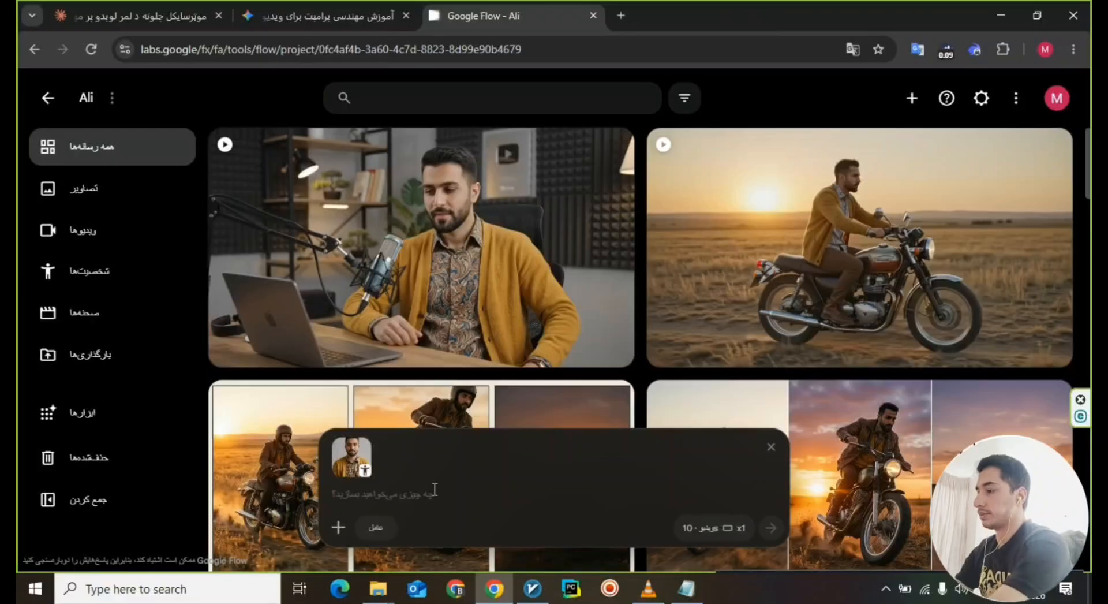
Step: Paste the extreme close-up macro prompt, check the 16:9, 10-second, x1 Omni Flash video settings, and generate the video
{"action": "key", "text": "ctrl+v"}
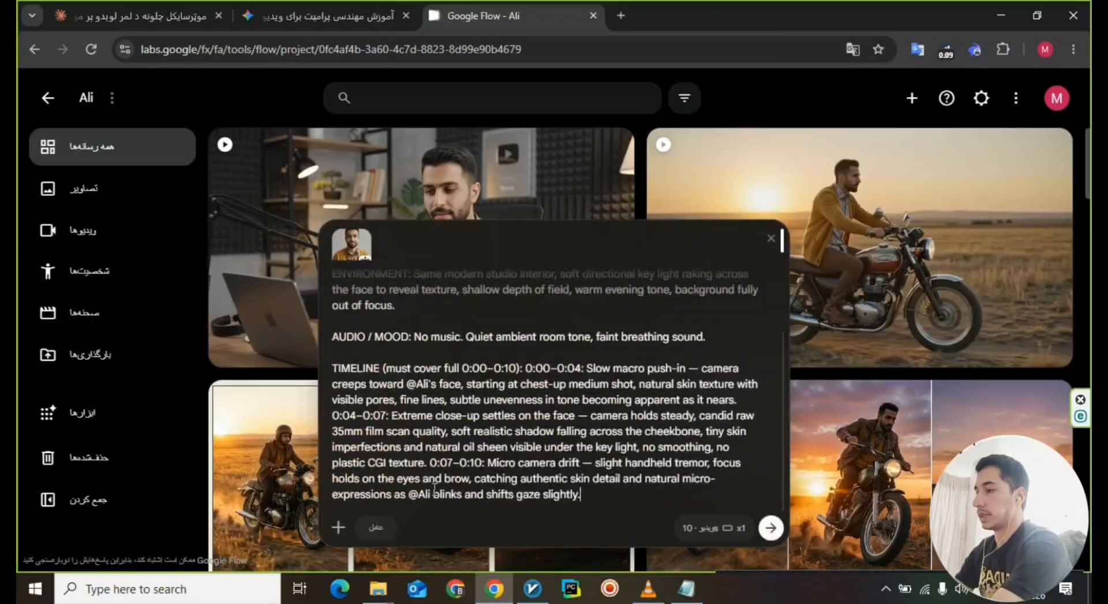
{"action": "left_click", "coordinate": [714, 528]}
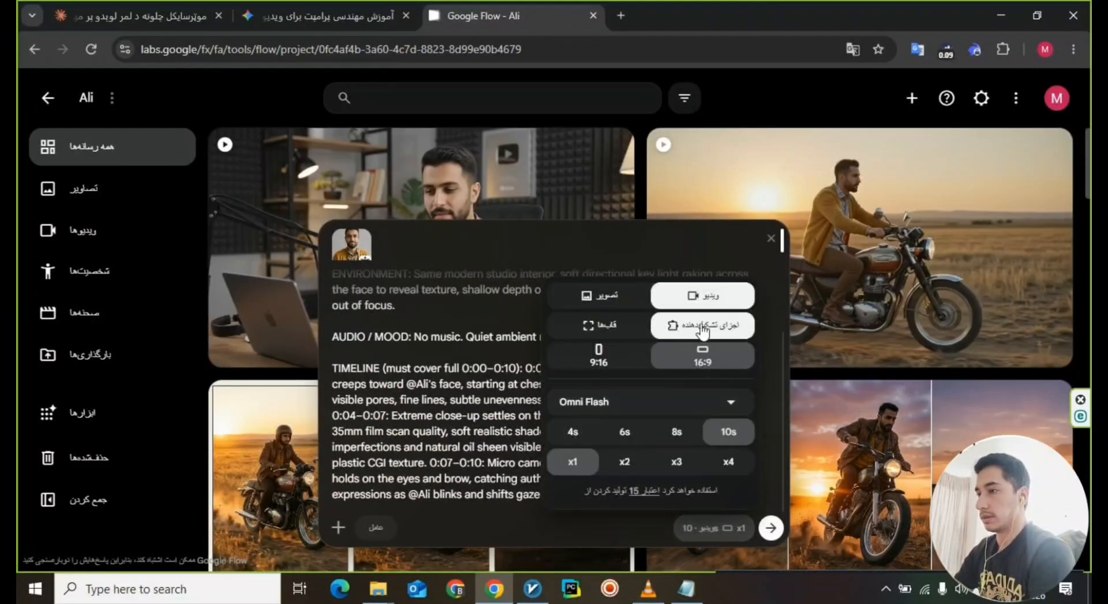
{"action": "left_click", "coordinate": [509, 516]}
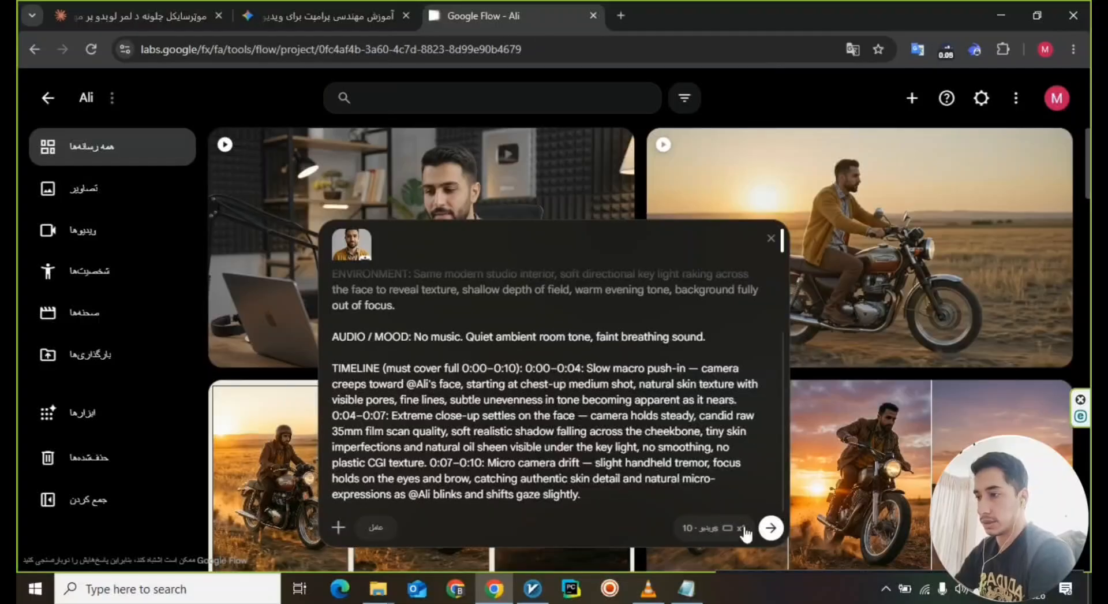
{"action": "left_click", "coordinate": [770, 528]}
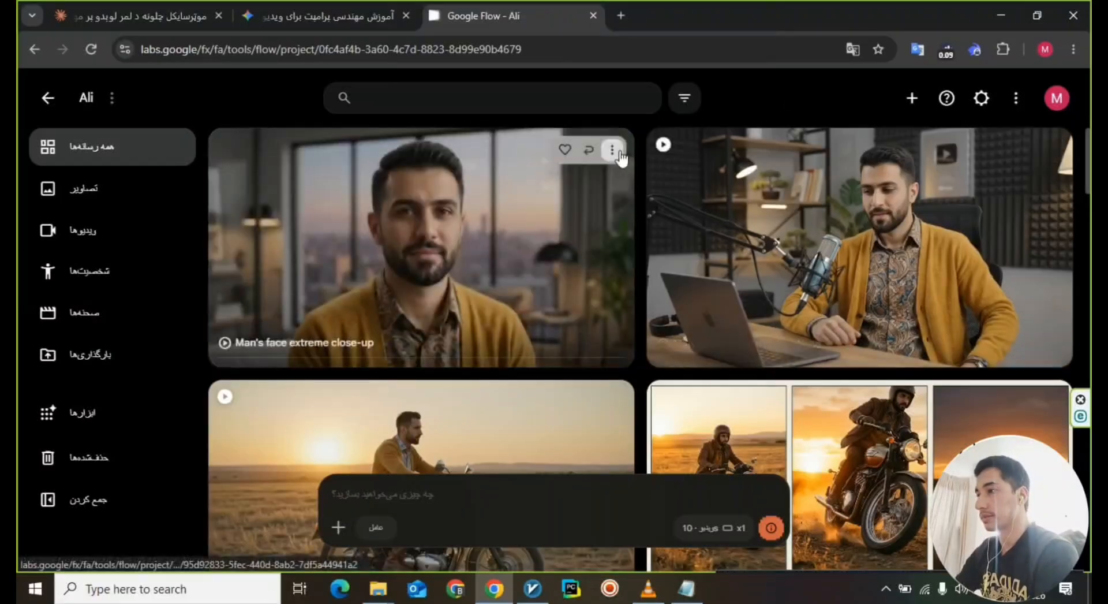
Step: Download the generated face close-up video at its original 720p size
{"action": "left_click", "coordinate": [613, 151]}
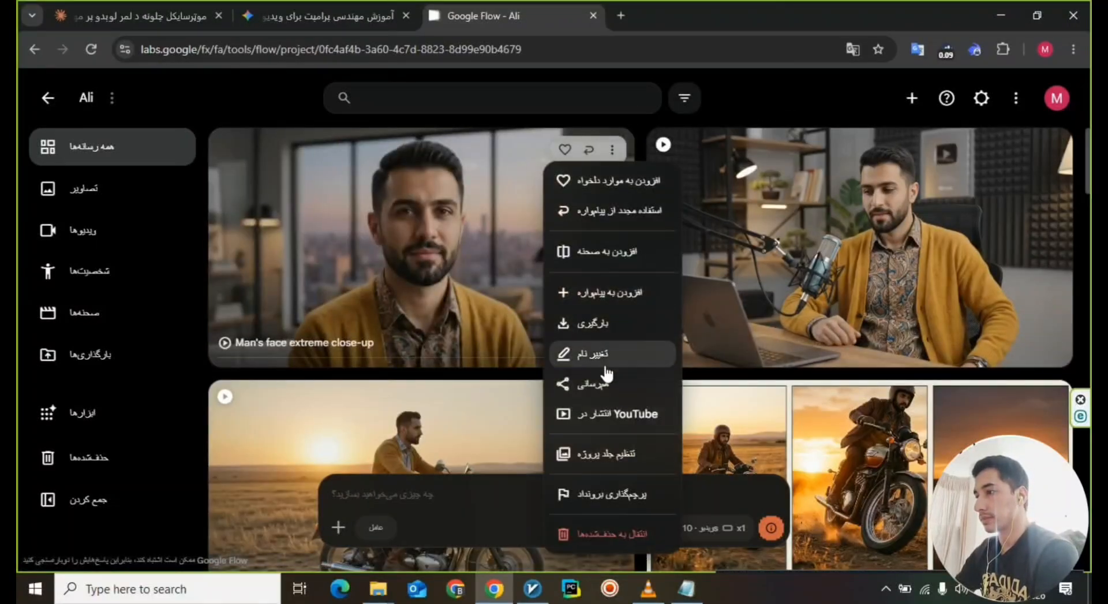
{"action": "mouse_move", "coordinate": [610, 321]}
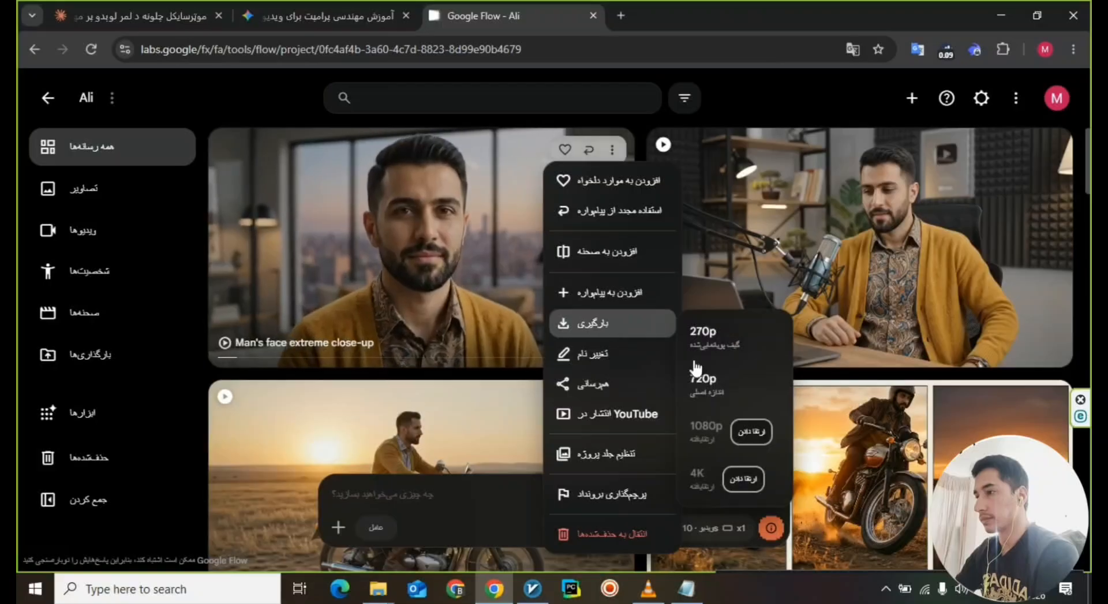
{"action": "left_click", "coordinate": [714, 387]}
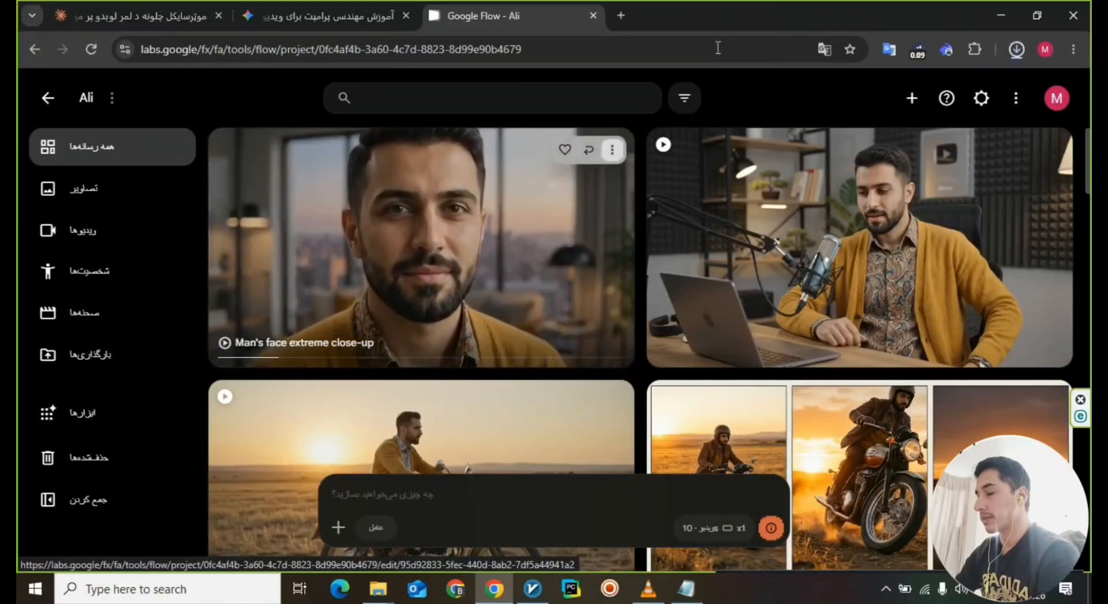
Step: Open the face close-up video, mute it, play it full screen, and pause to examine the facial skin detail
{"action": "left_click", "coordinate": [519, 203]}
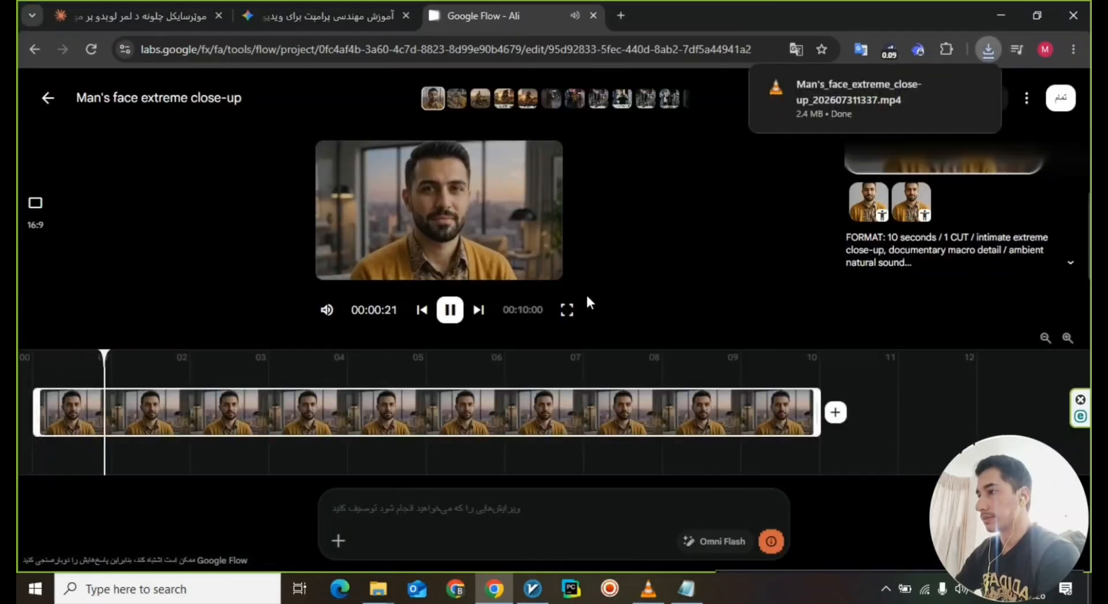
{"action": "left_click", "coordinate": [326, 310]}
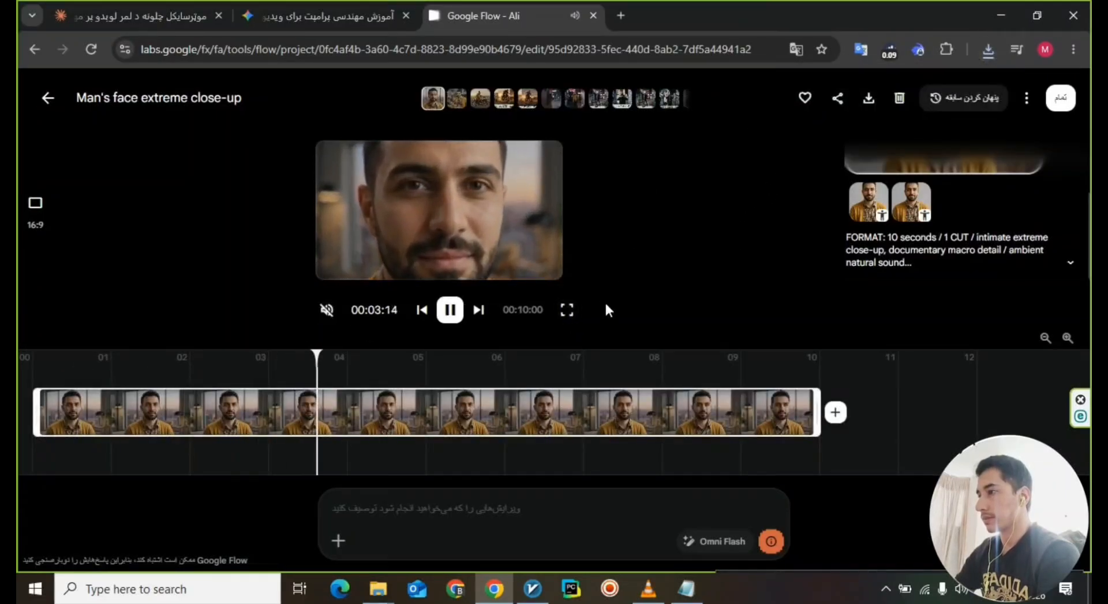
{"action": "left_click", "coordinate": [567, 310]}
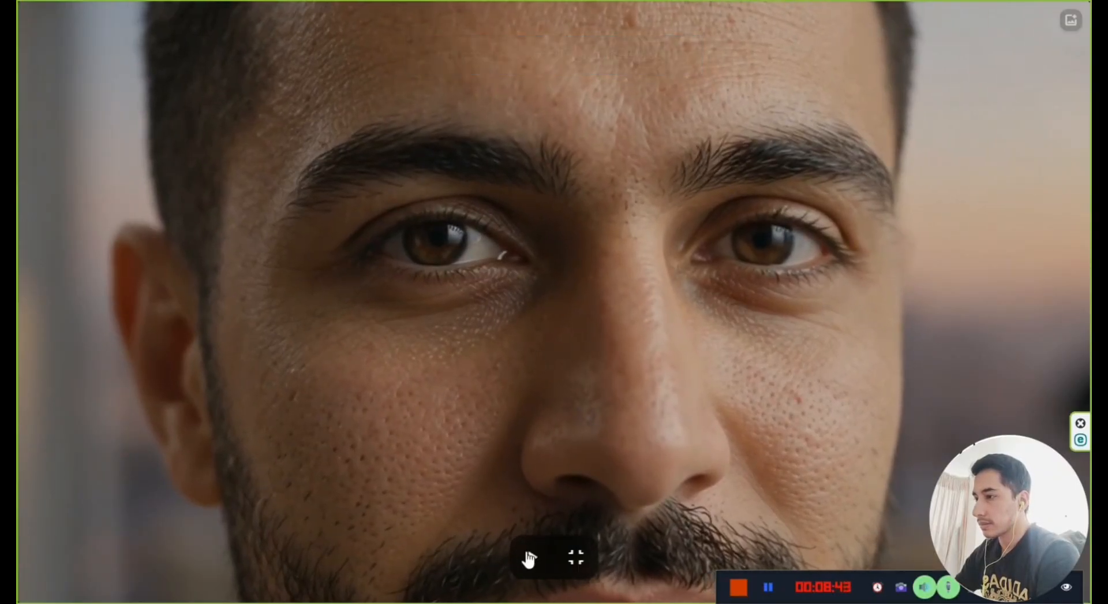
{"action": "left_click", "coordinate": [532, 557]}
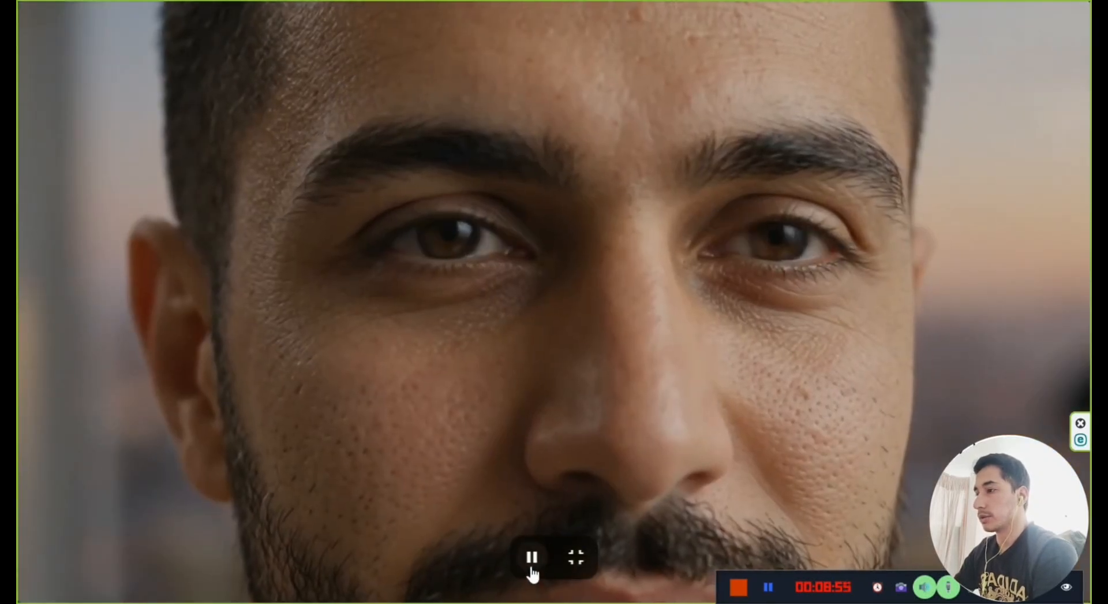
{"action": "left_click", "coordinate": [532, 570]}
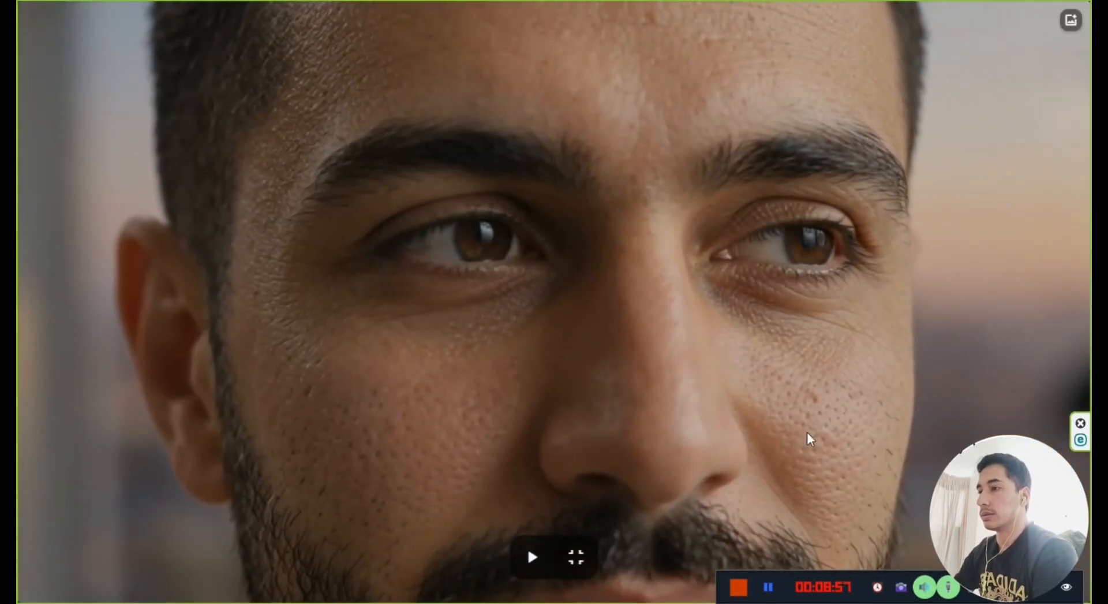